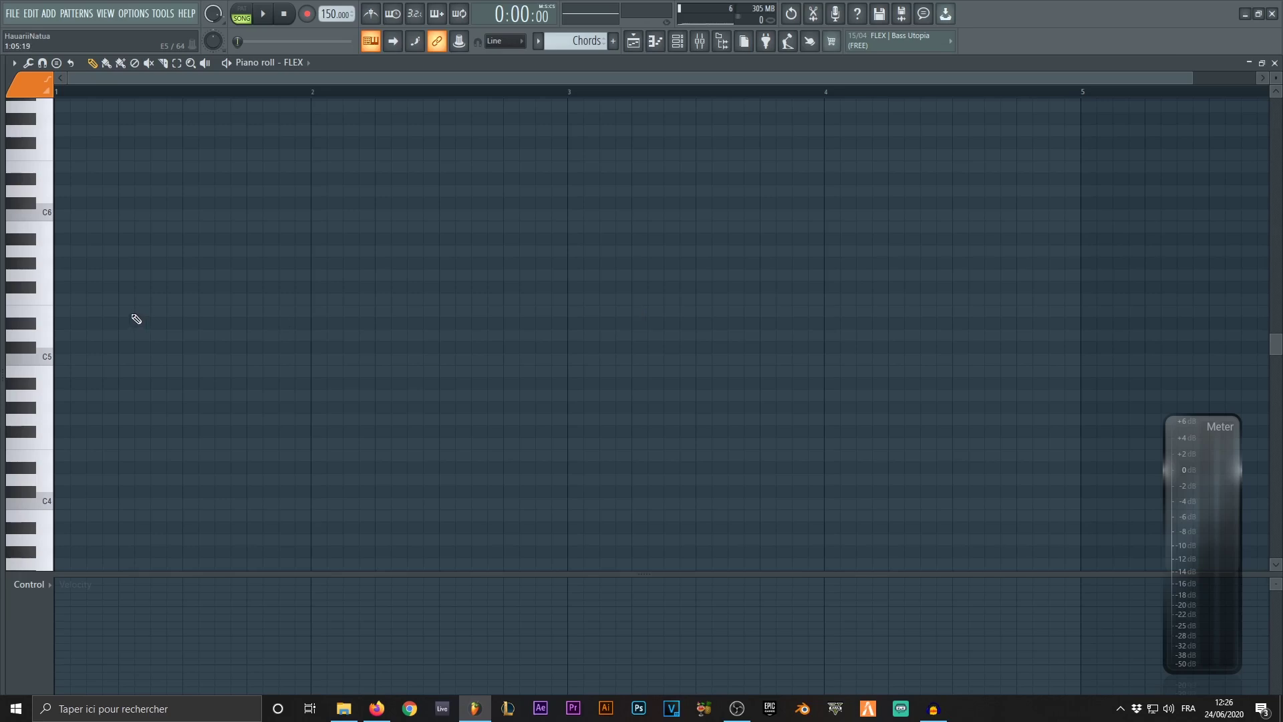
Place one-bar root notes F#5, E5, A5 and D5 in bars 1 to 4 and audition them
{"action": "left_click", "coordinate": [84, 286]}
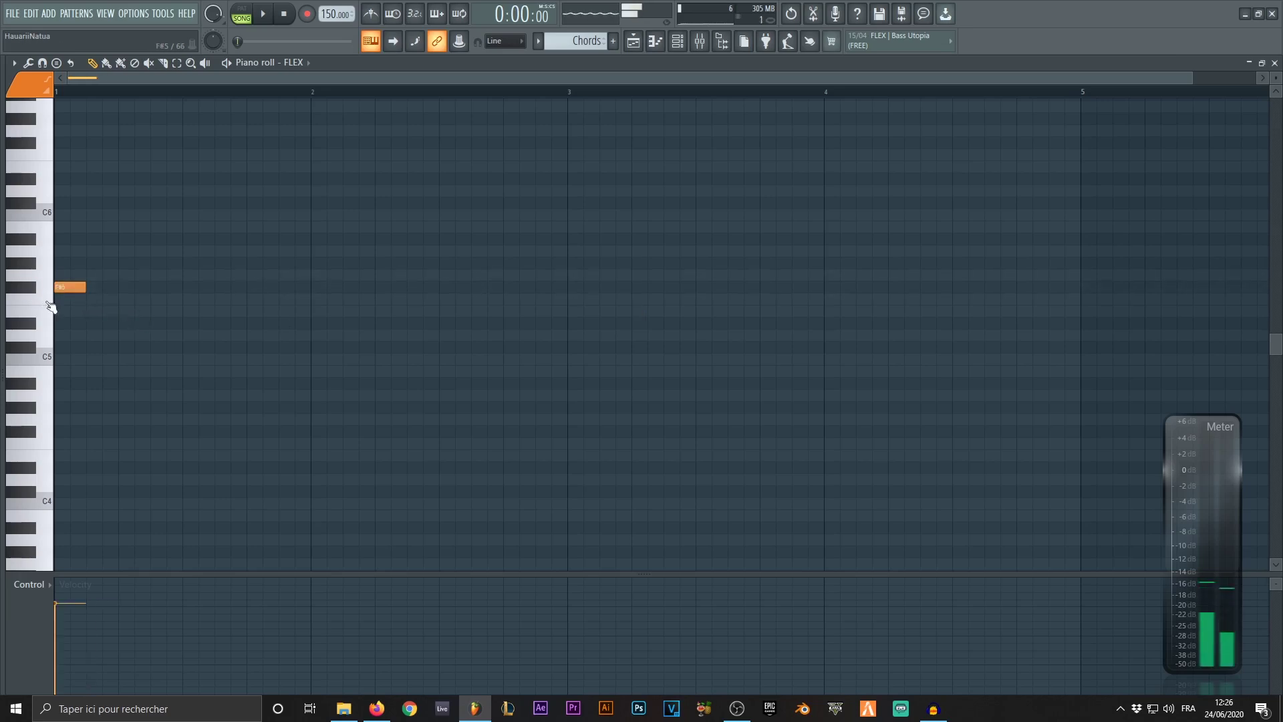
{"action": "left_click_drag", "start_coordinate": [87, 287], "coordinate": [312, 309]}
{"action": "mouse_move", "coordinate": [560, 264]}
{"action": "left_mouse_down"}
{"action": "mouse_move", "coordinate": [573, 235]}
{"action": "mouse_move", "coordinate": [573, 250]}
{"action": "left_mouse_up"}
{"action": "left_click_drag", "start_coordinate": [816, 324], "coordinate": [818, 339]}
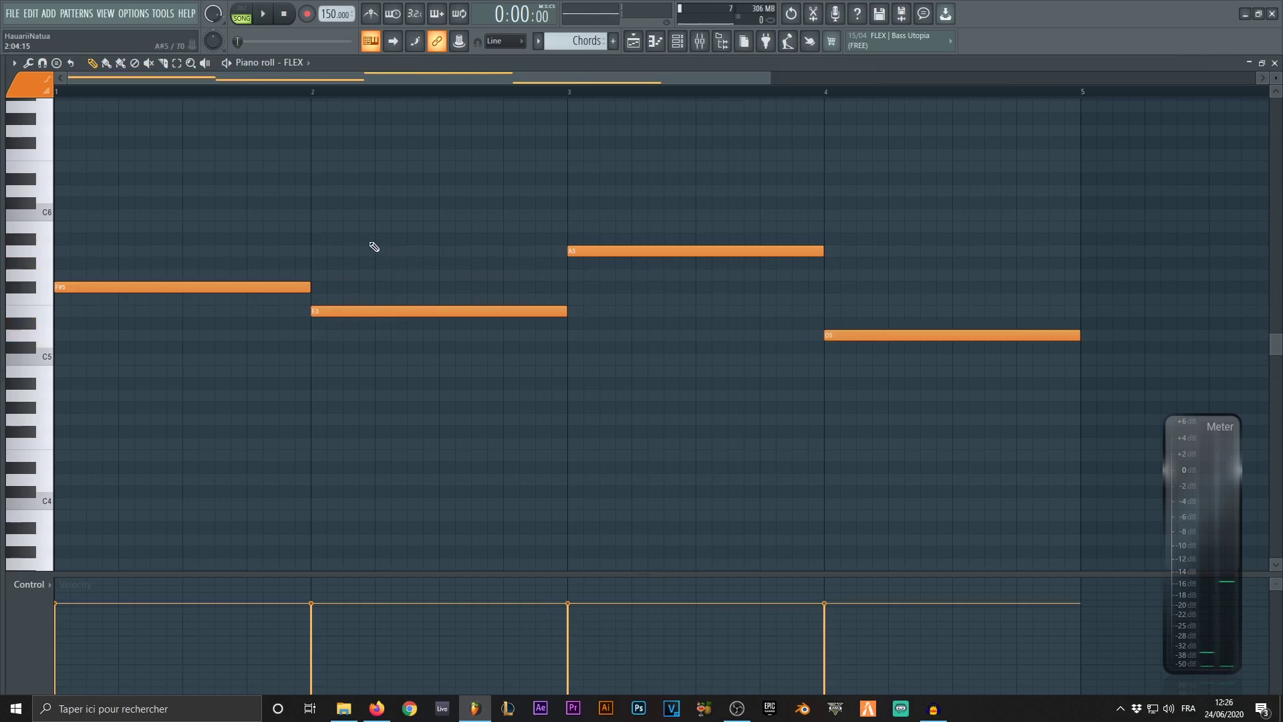
{"action": "right_click", "coordinate": [227, 235], "text": "alt"}
{"action": "left_click_drag", "start_coordinate": [227, 236], "coordinate": [227, 236]}
{"action": "left_click_drag", "start_coordinate": [387, 231], "coordinate": [396, 235]}
{"action": "left_click_drag", "start_coordinate": [721, 206], "coordinate": [721, 206]}
{"action": "right_click", "coordinate": [955, 241], "text": "alt"}
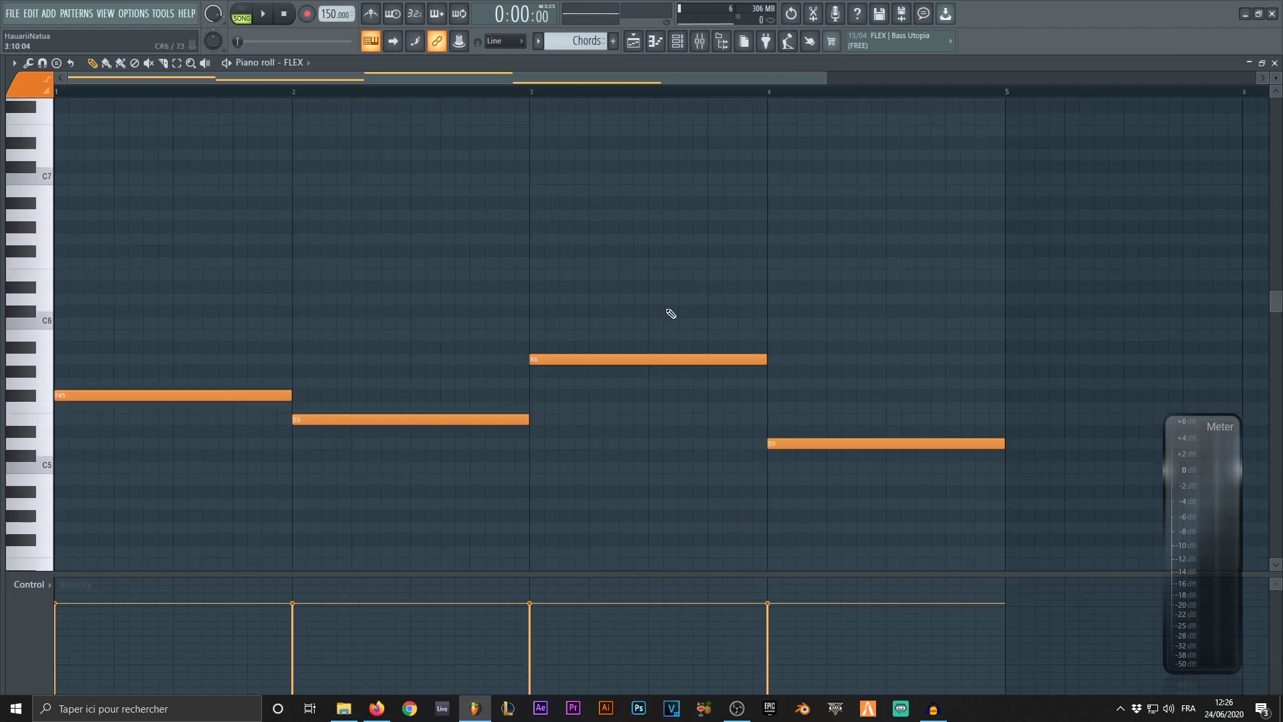
Copy the four root notes up a fifth, giving C#6, B5, E6 and A5 in bars 1 to 4
{"action": "left_click_drag", "start_coordinate": [887, 497], "coordinate": [121, 234]}
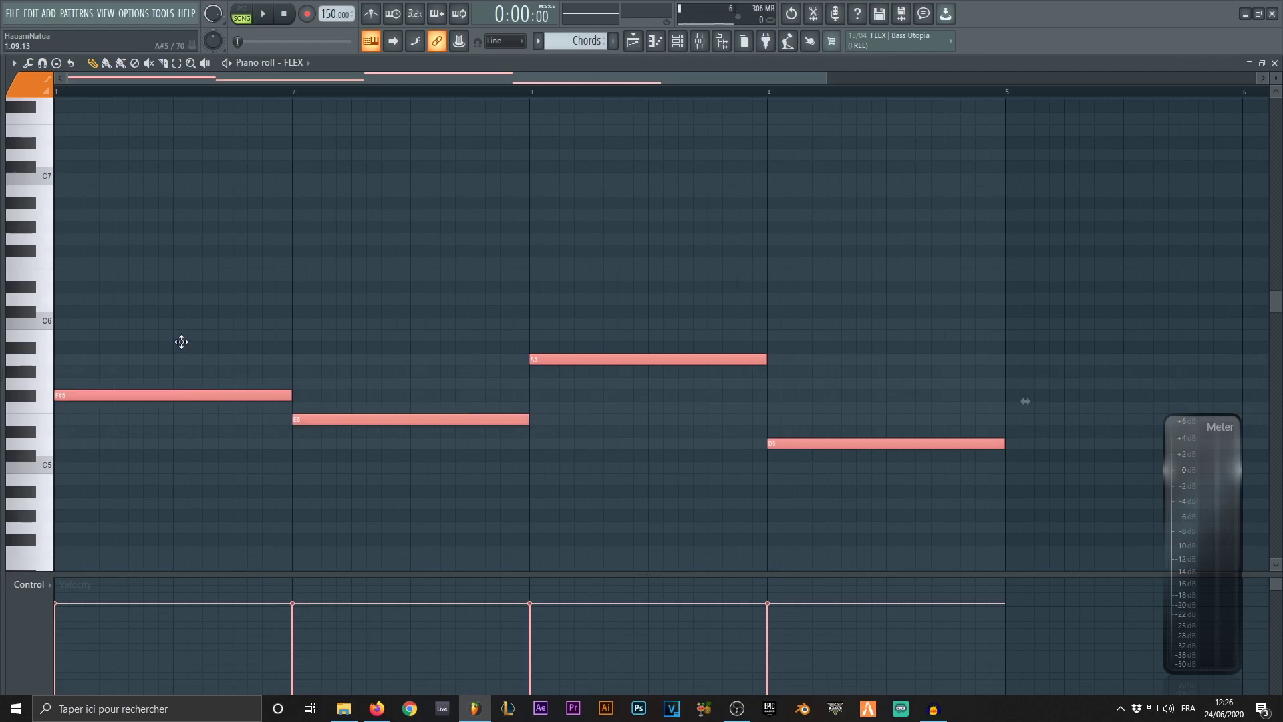
{"action": "left_click_drag", "start_coordinate": [162, 394], "coordinate": [143, 316], "text": "shift"}
{"action": "left_click", "coordinate": [168, 359]}
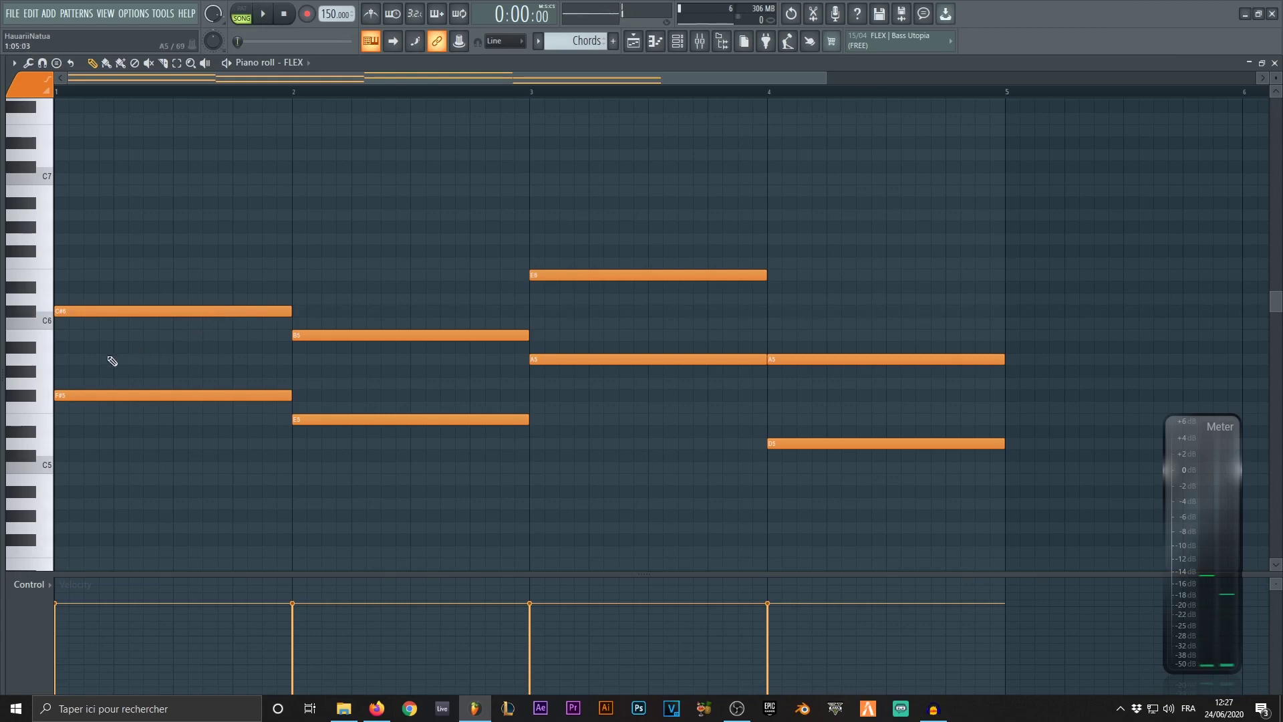
Complete the four triads with one-bar middle notes A5, G#5, C#6 and F#5 between the roots and fifths
{"action": "left_click", "coordinate": [59, 359]}
{"action": "mouse_move", "coordinate": [58, 358]}
{"action": "left_mouse_down"}
{"action": "mouse_move", "coordinate": [55, 345]}
{"action": "mouse_move", "coordinate": [53, 359]}
{"action": "left_mouse_up"}
{"action": "right_click", "coordinate": [127, 341], "text": "alt"}
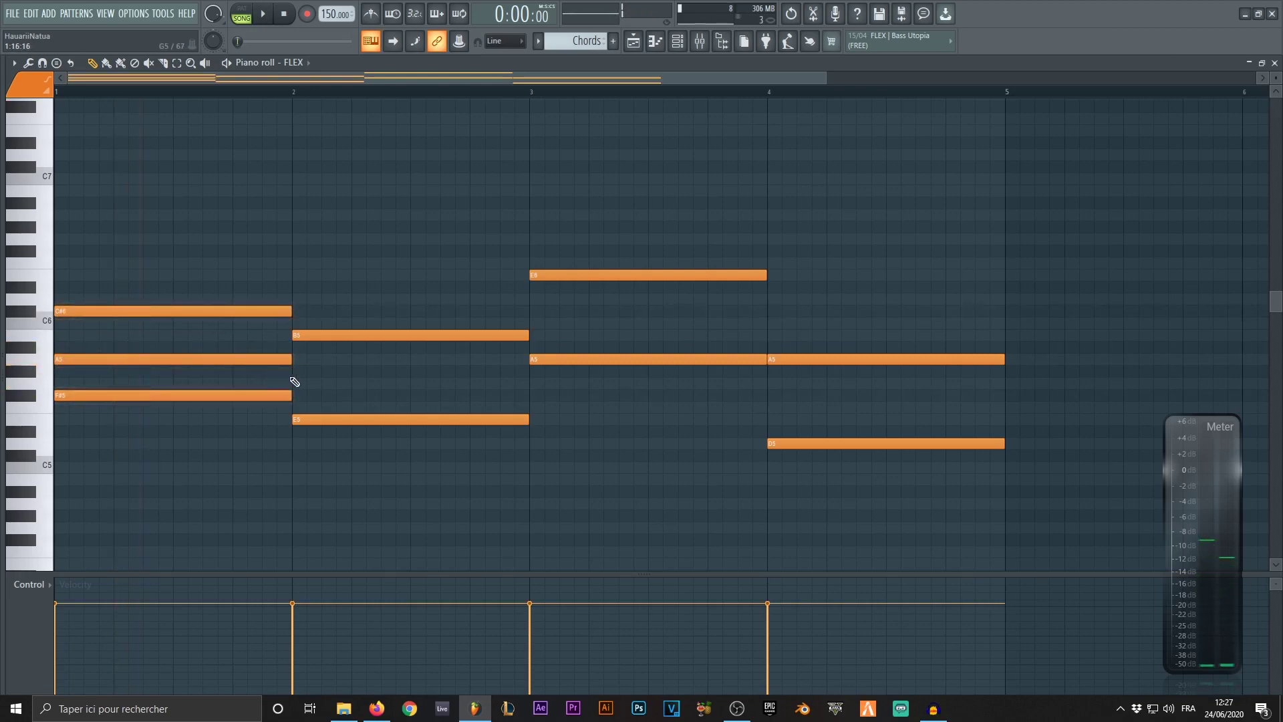
{"action": "left_click", "coordinate": [295, 371]}
{"action": "left_click", "coordinate": [349, 365]}
{"action": "left_click", "coordinate": [530, 311]}
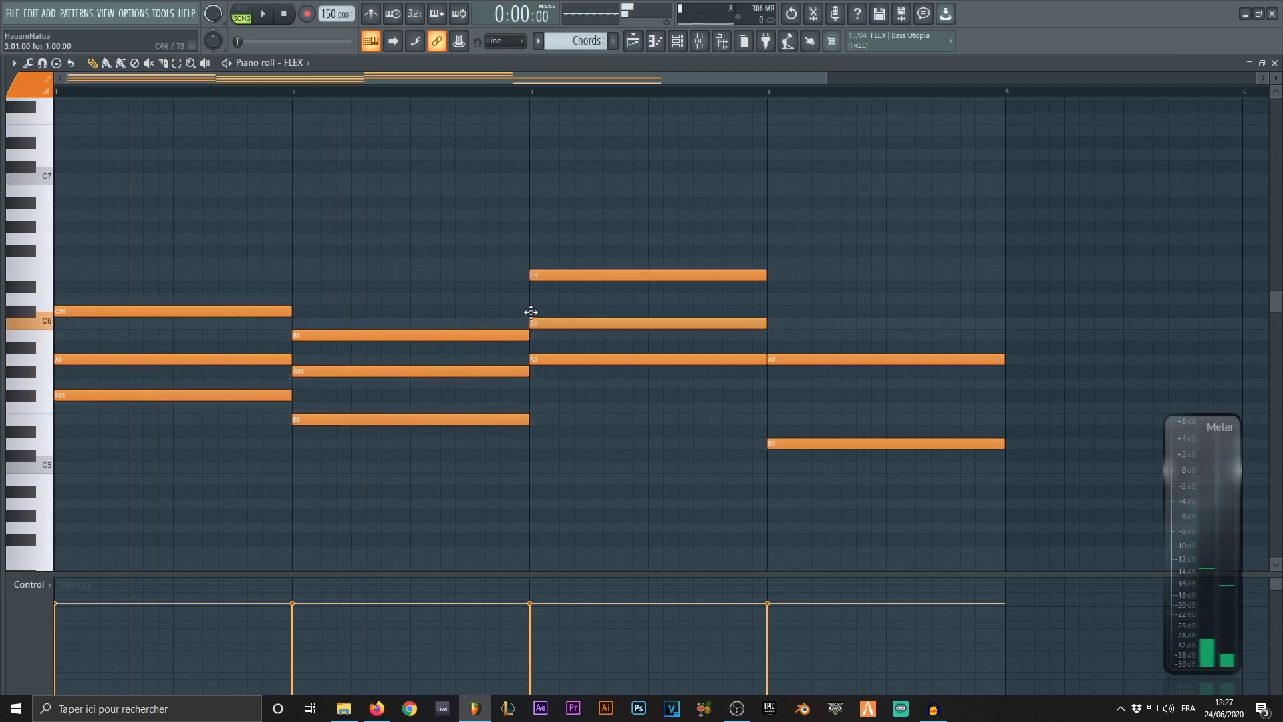
{"action": "left_click", "coordinate": [604, 292]}
{"action": "left_click", "coordinate": [769, 395]}
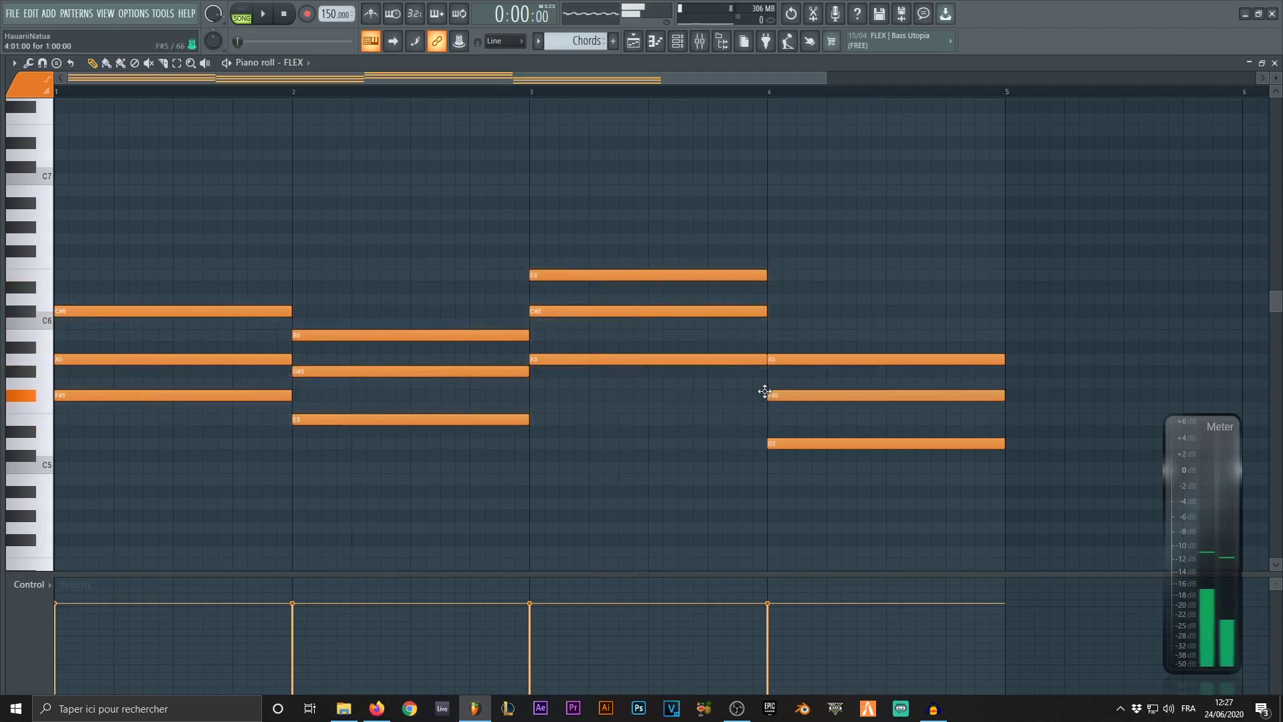
{"action": "left_click", "coordinate": [827, 387]}
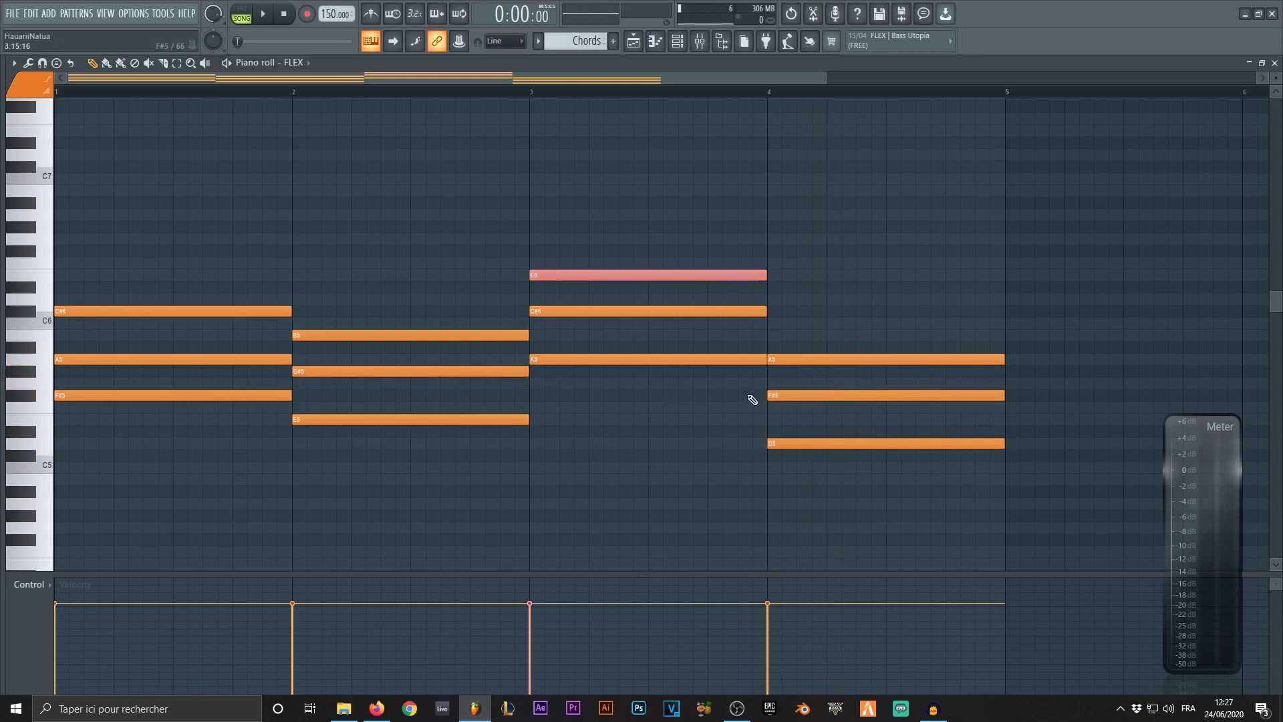
Try inverting two chords, moving bar 3's E6 down an octave and bar 4's D5 up an octave, and audition them
{"action": "key", "text": "ctrl+Down"}
{"action": "left_click", "coordinate": [830, 443]}
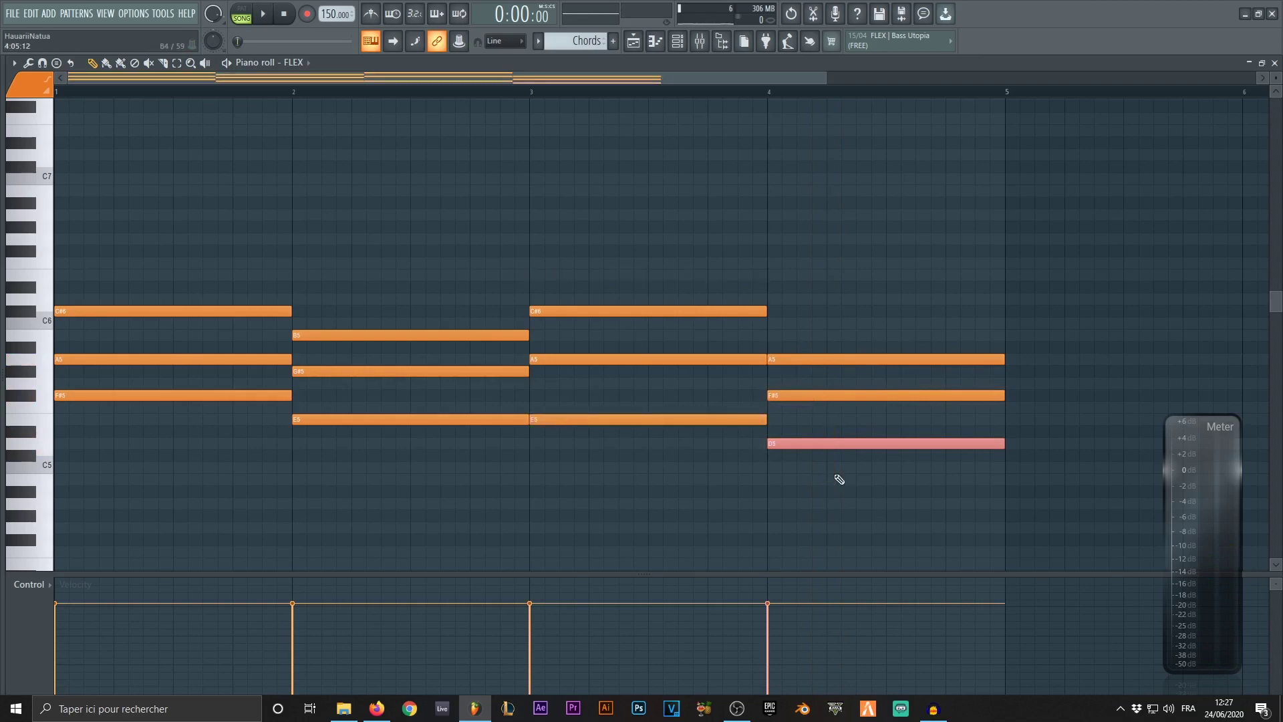
{"action": "key", "text": "ctrl+Up"}
{"action": "right_click", "coordinate": [460, 296], "text": "alt"}
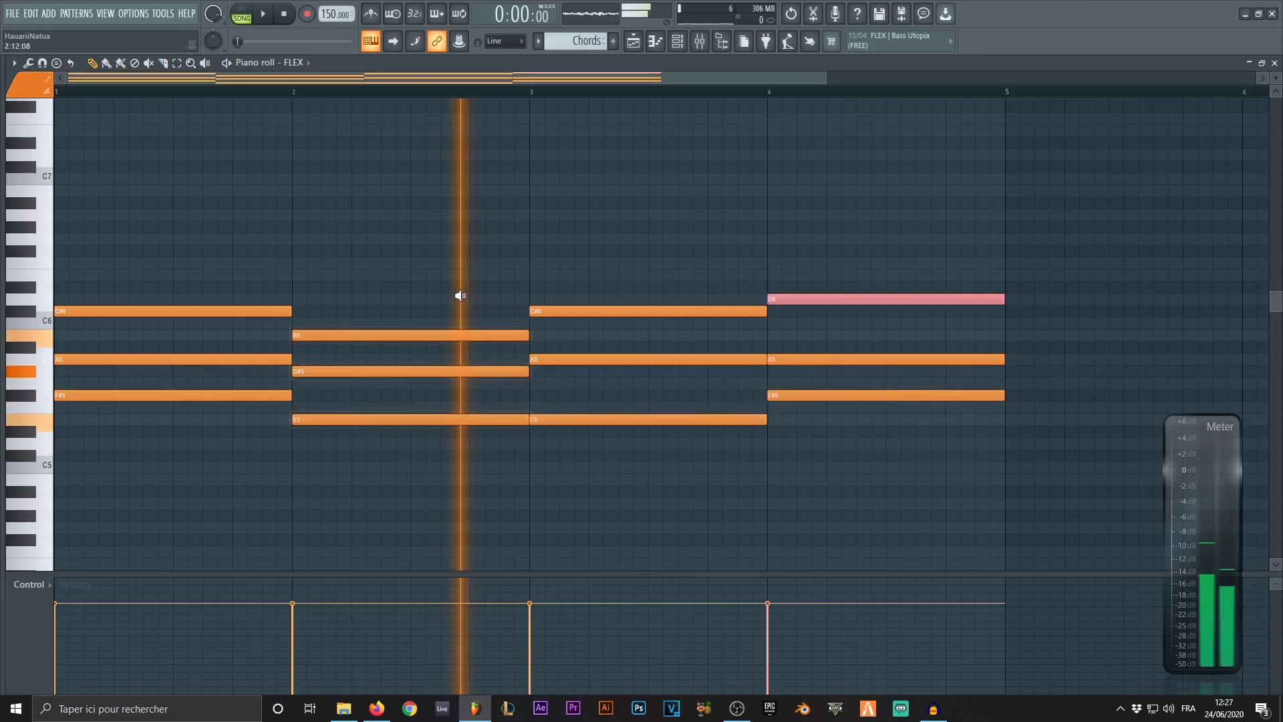
{"action": "left_click_drag", "start_coordinate": [461, 295], "coordinate": [461, 295]}
{"action": "left_click", "coordinate": [679, 281]}
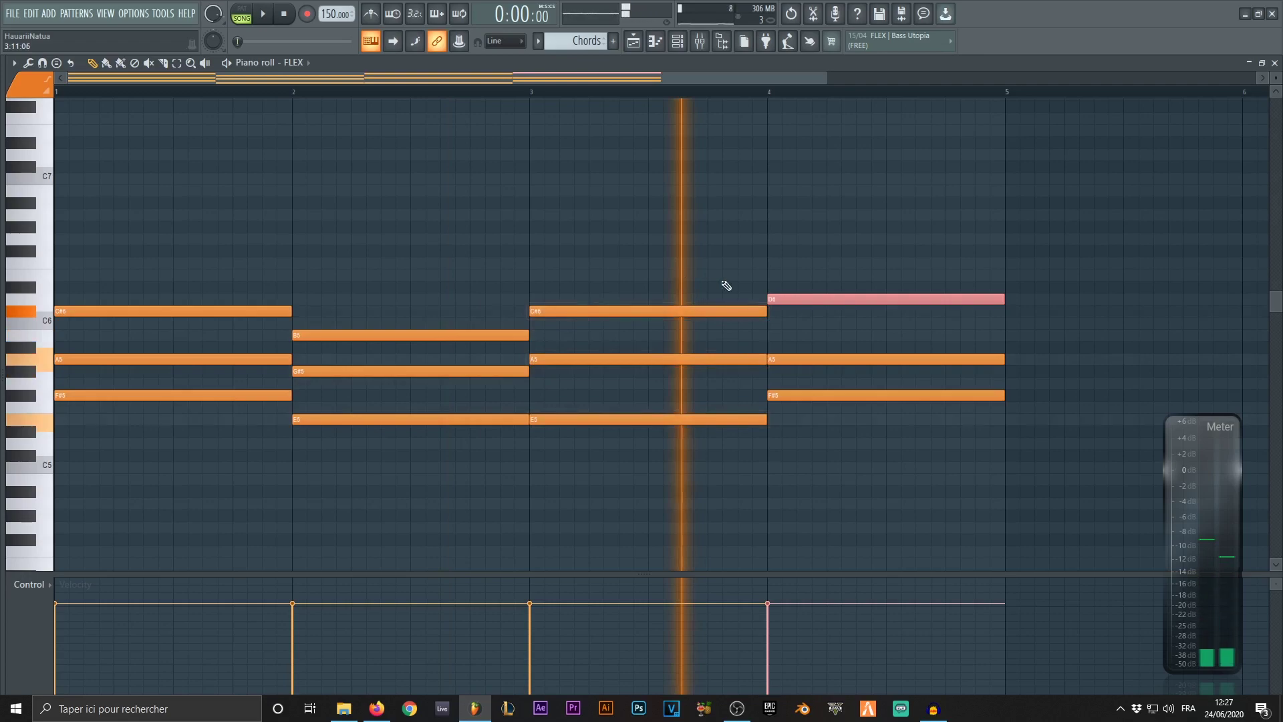
{"action": "left_click", "coordinate": [878, 273]}
Undo the octave changes made to the chords in bars 3 and 4
{"action": "key", "text": "ctrl+z"}
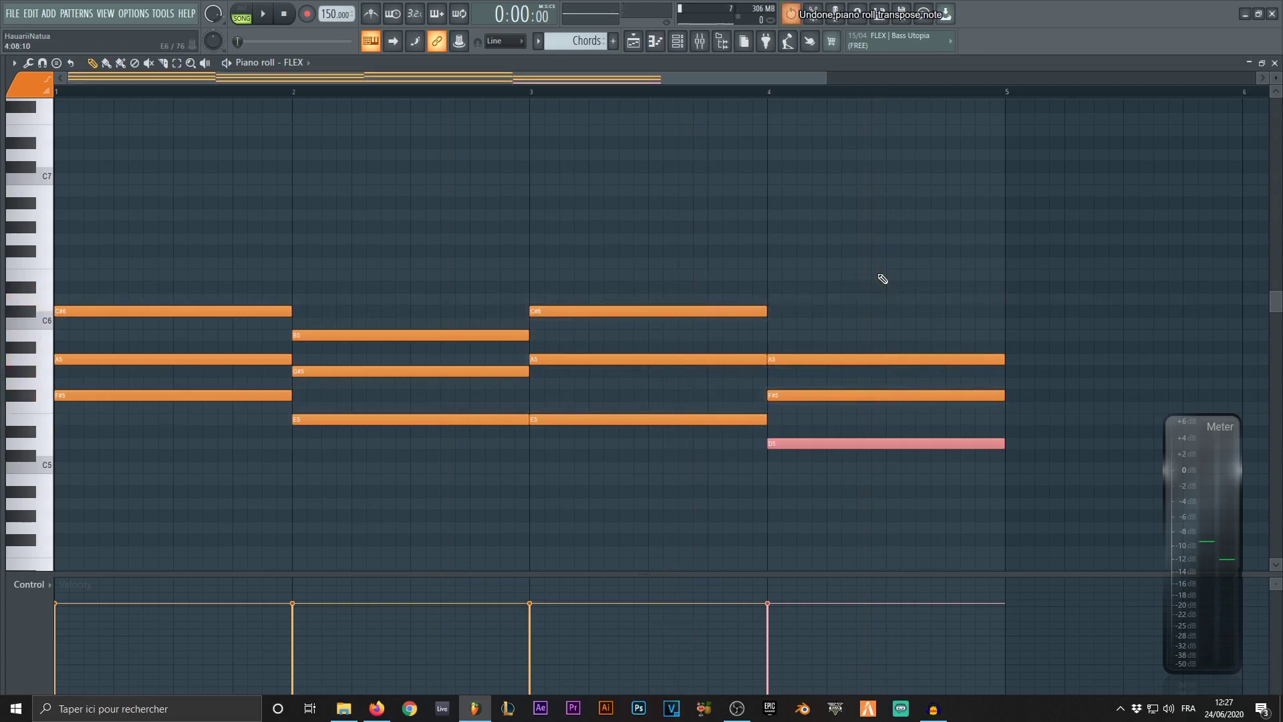
{"action": "key", "text": "ctrl+z"}
{"action": "key", "text": "ctrl+z"}
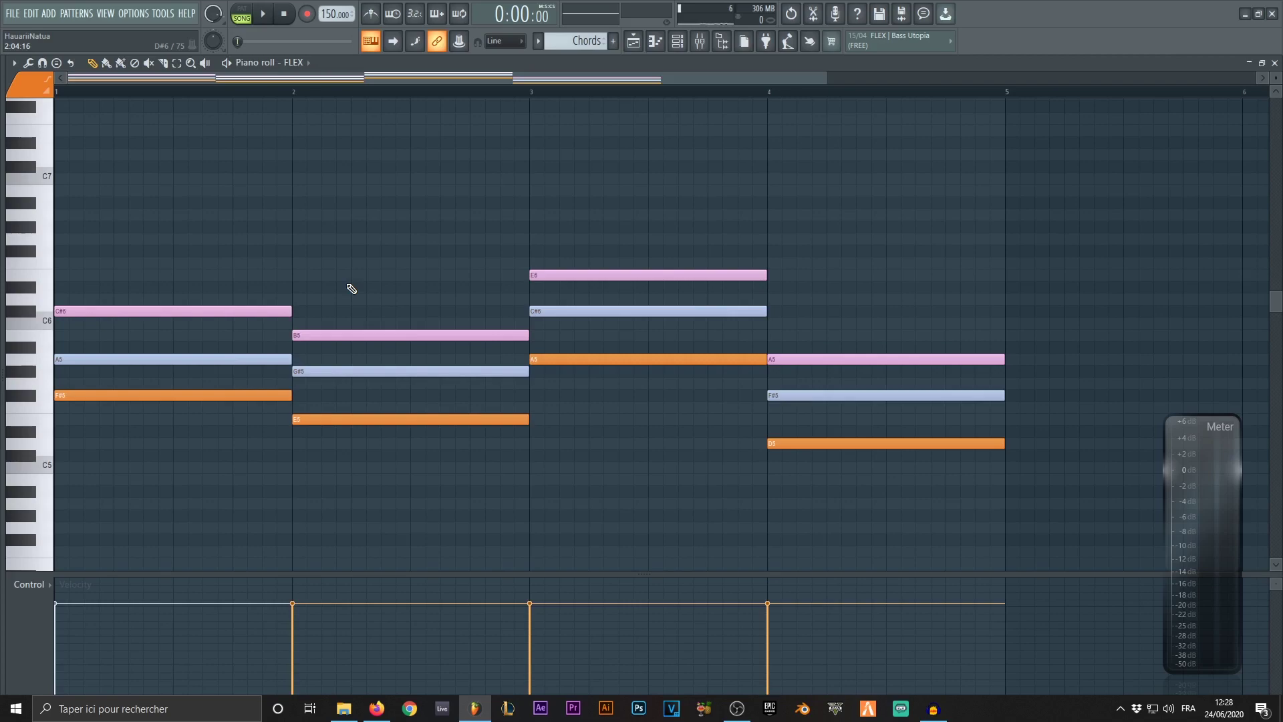
Highlight root notes and middle notes of the first three chords in turn, and play the four-bar progression
{"action": "left_click_drag", "start_coordinate": [243, 391], "coordinate": [300, 436]}
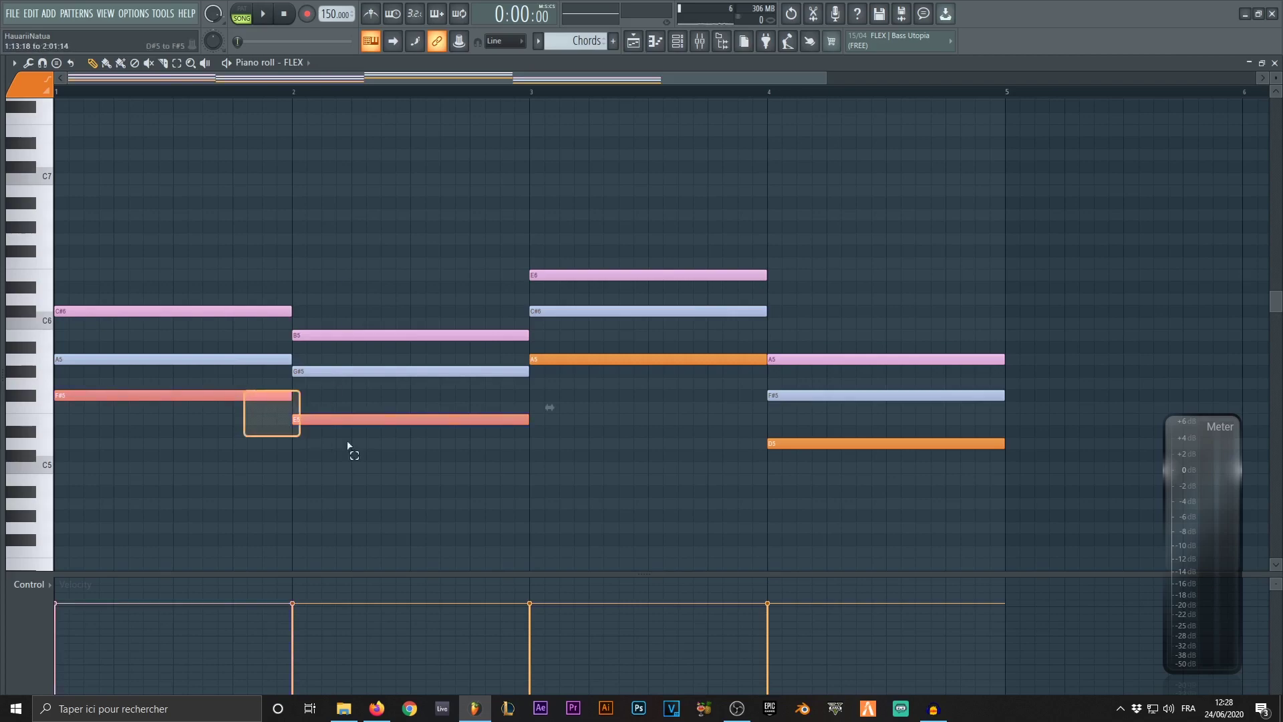
{"action": "left_click", "coordinate": [635, 360], "text": "ctrl"}
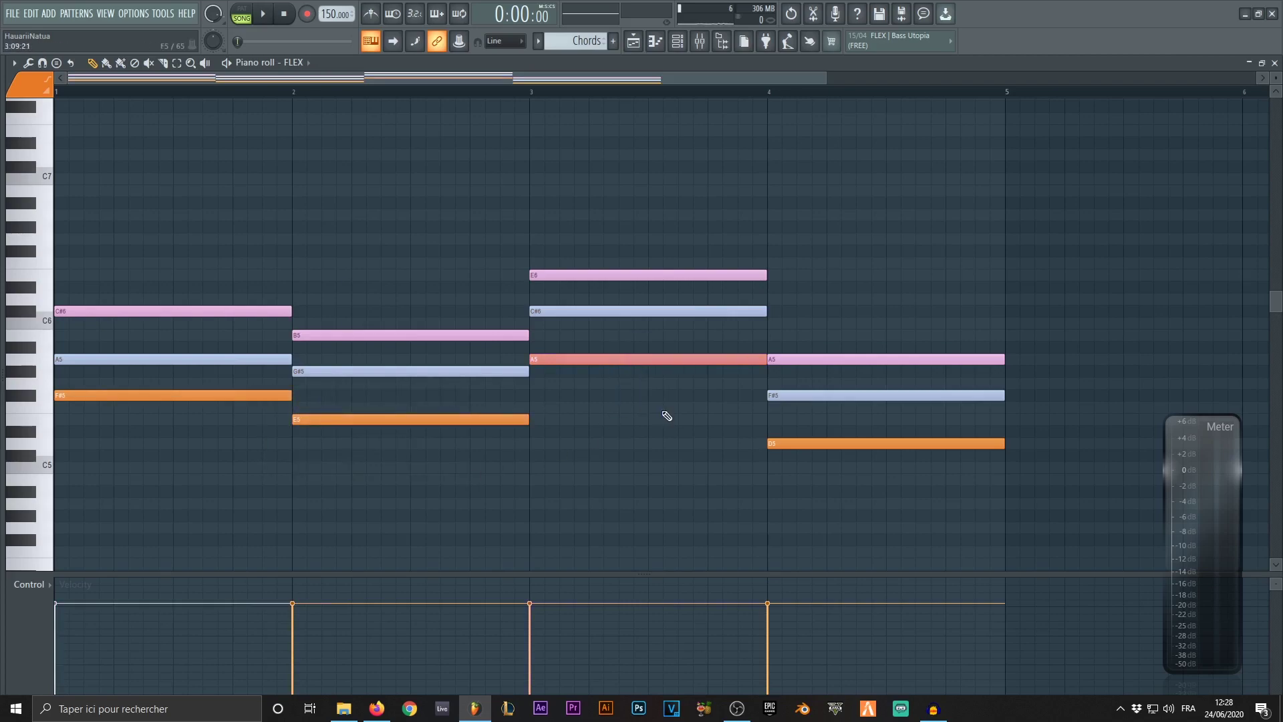
{"action": "left_click", "coordinate": [684, 466], "text": "ctrl"}
{"action": "left_click_drag", "start_coordinate": [235, 358], "coordinate": [340, 385]}
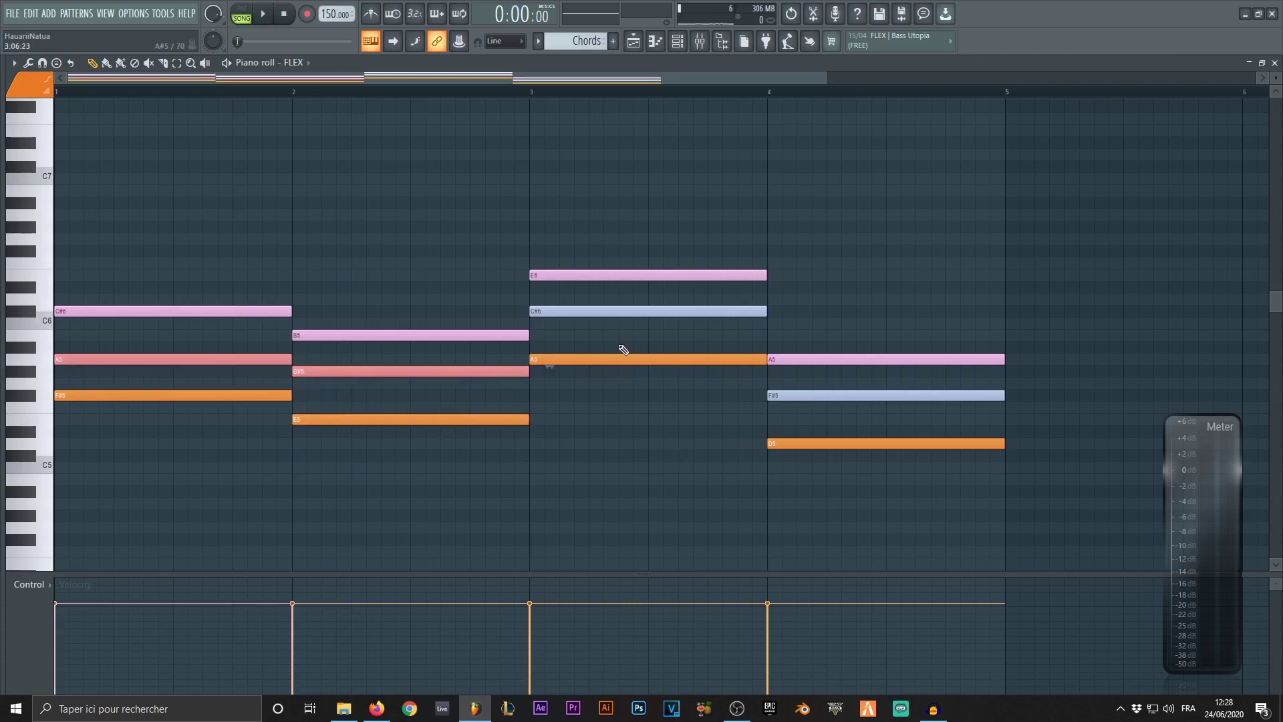
{"action": "left_click", "coordinate": [634, 312], "text": "ctrl"}
{"action": "key", "text": "ctrl+d"}
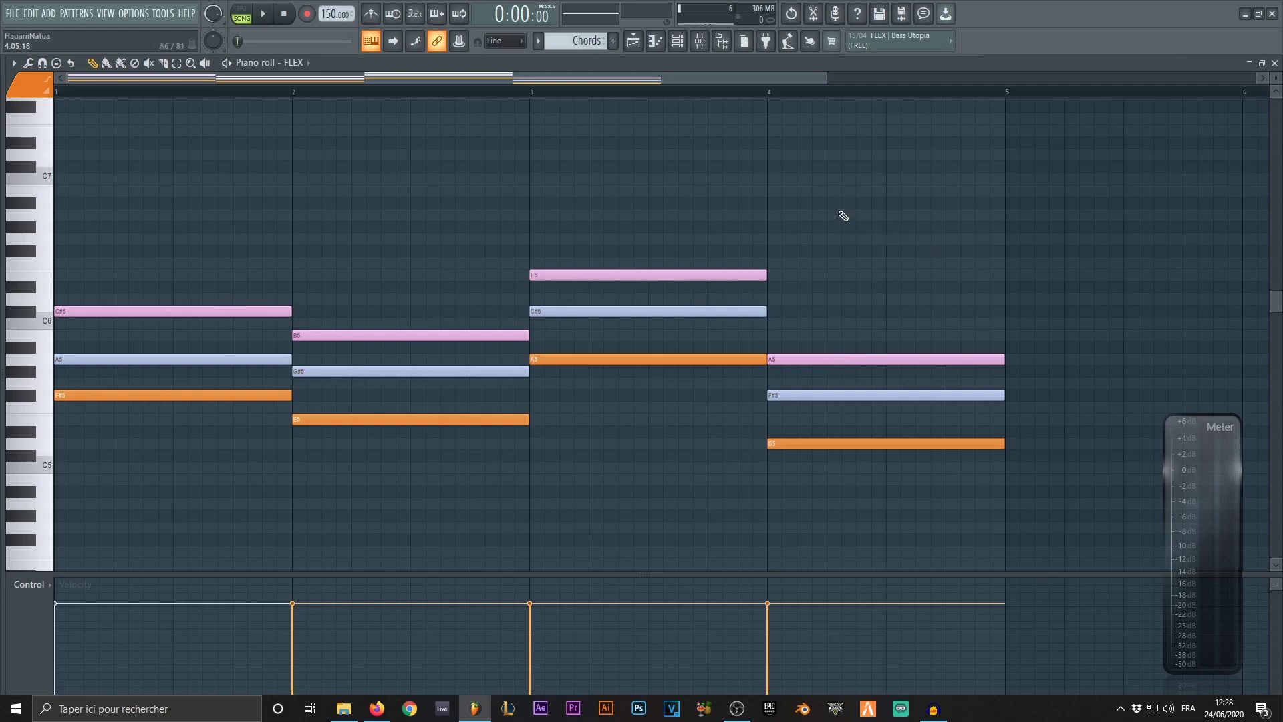
{"action": "key", "text": "space"}
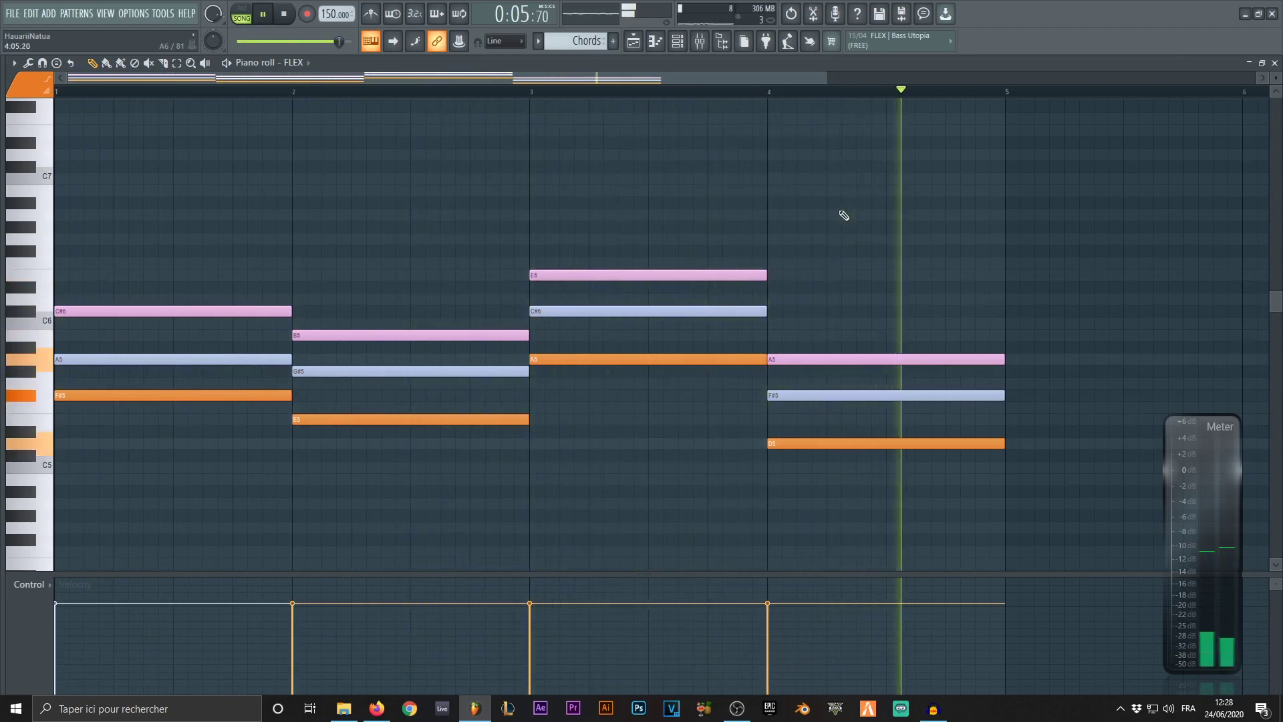
{"action": "key", "text": "space"}
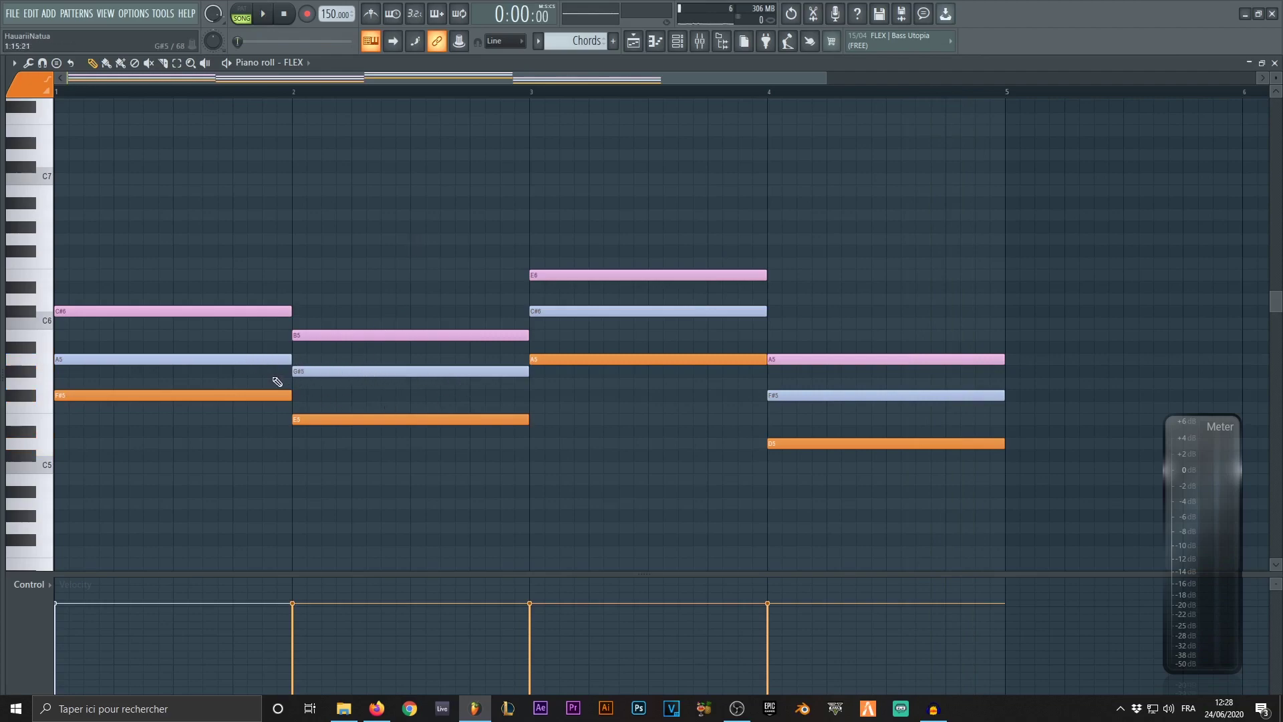
Raise the middle note of all four chords by one octave and play the progression
{"action": "left_click", "coordinate": [281, 359], "text": "ctrl"}
{"action": "left_click", "coordinate": [298, 372], "text": "ctrl"}
{"action": "left_click", "coordinate": [584, 311], "text": "ctrl"}
{"action": "left_click", "coordinate": [911, 396], "text": "ctrl"}
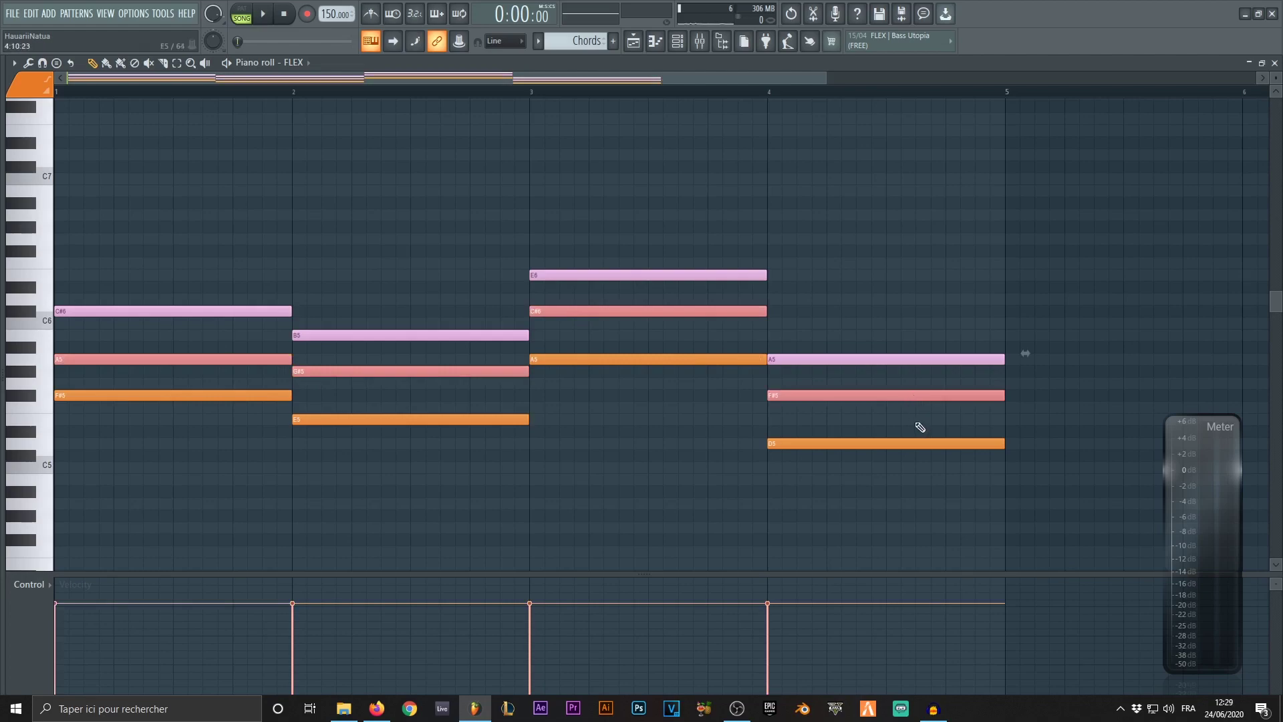
{"action": "key", "text": "ctrl+Up"}
{"action": "key", "text": "space"}
{"action": "key", "text": "ctrl+d"}
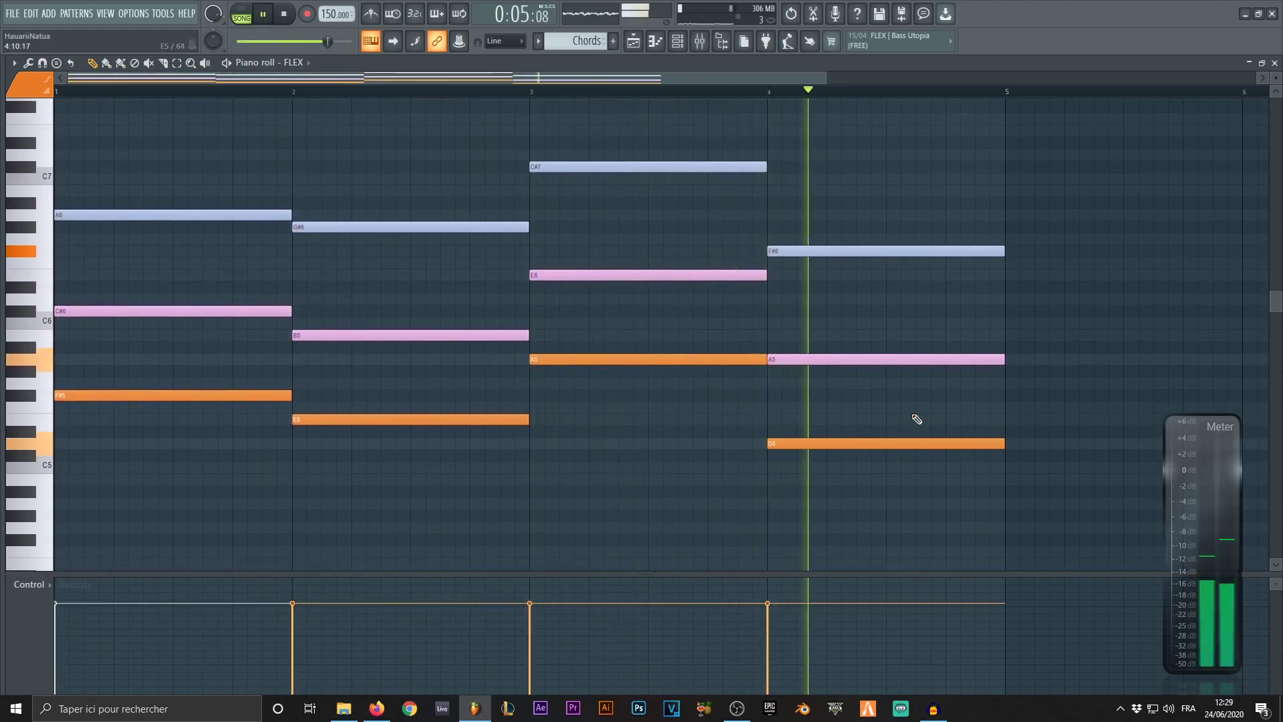
{"action": "key", "text": "space"}
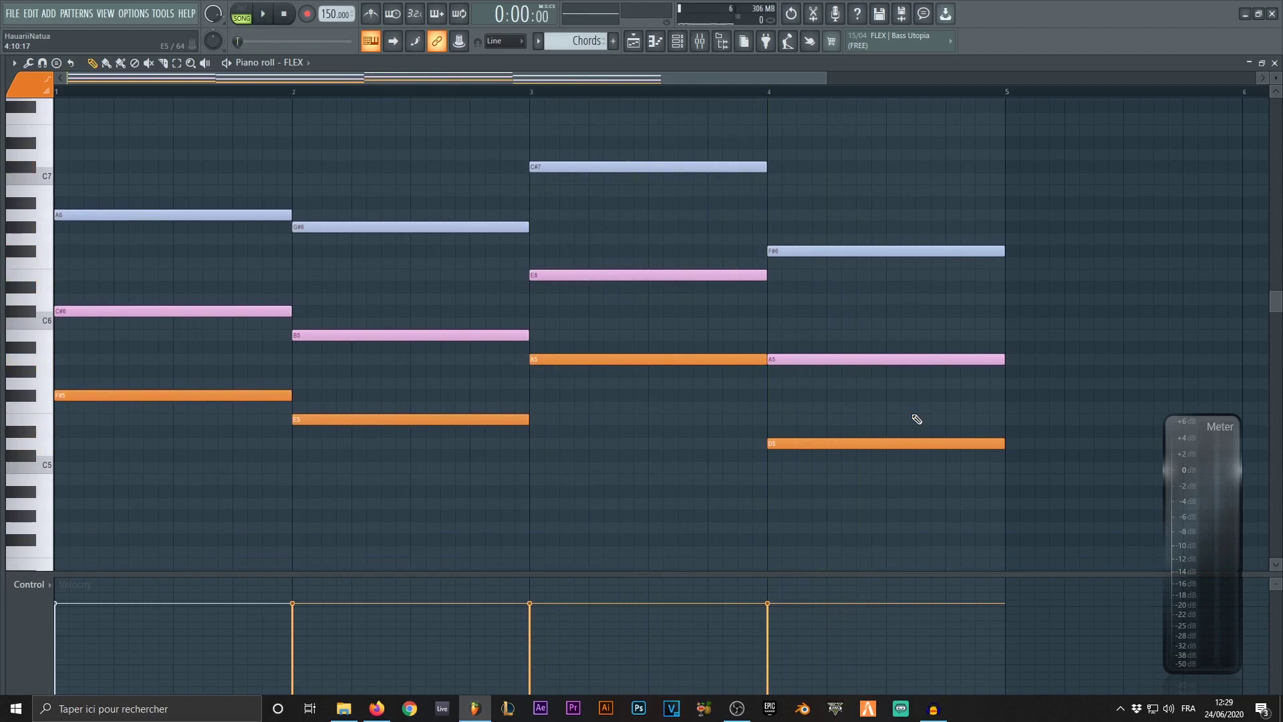
Transpose the whole chord progression down one octave and listen to it
{"action": "key", "text": "ctrl+Down"}
{"action": "key", "text": "space"}
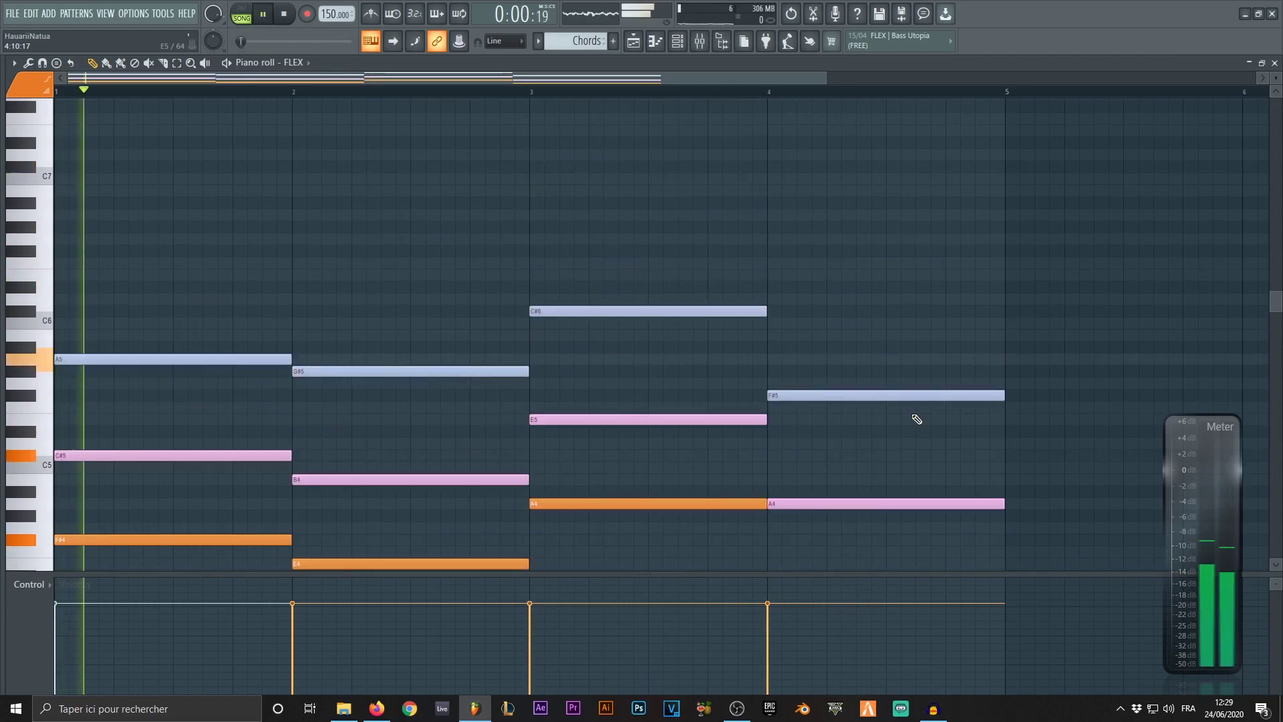
{"action": "scroll", "coordinate": [909, 417], "scroll_direction": "down", "scroll_amount": 5}
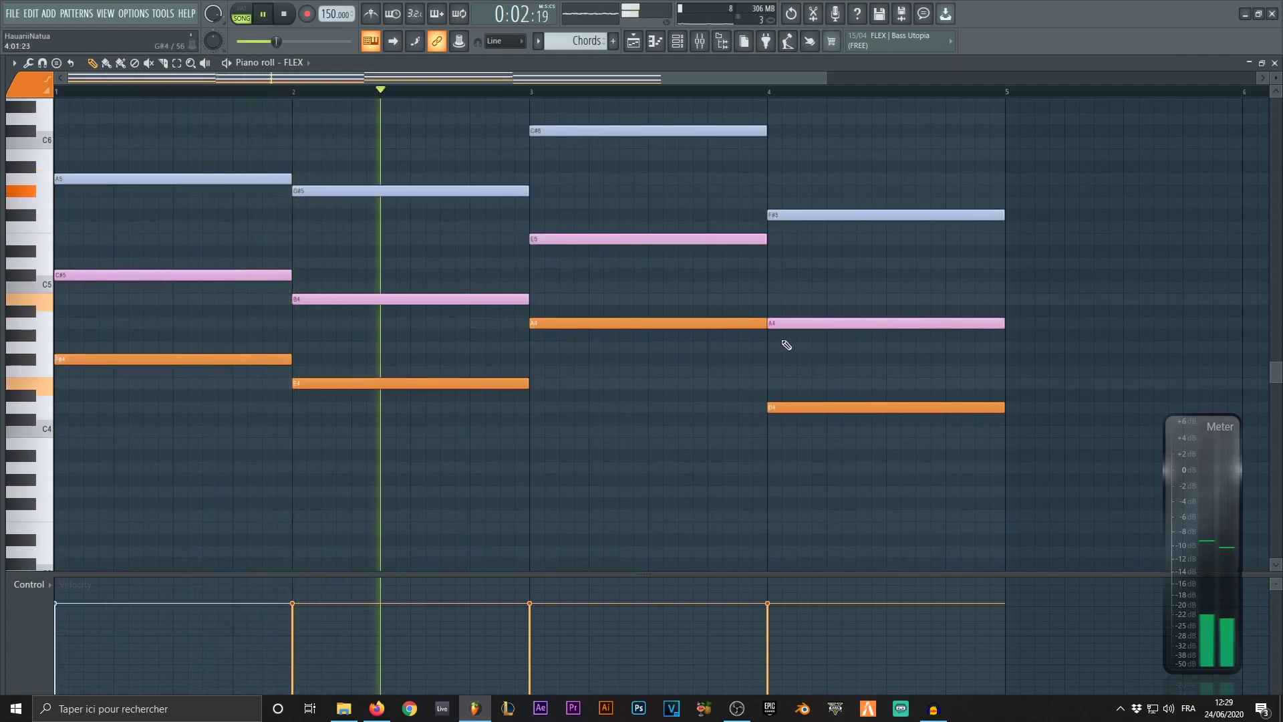
{"action": "scroll", "coordinate": [788, 344], "scroll_direction": "up", "scroll_amount": 1}
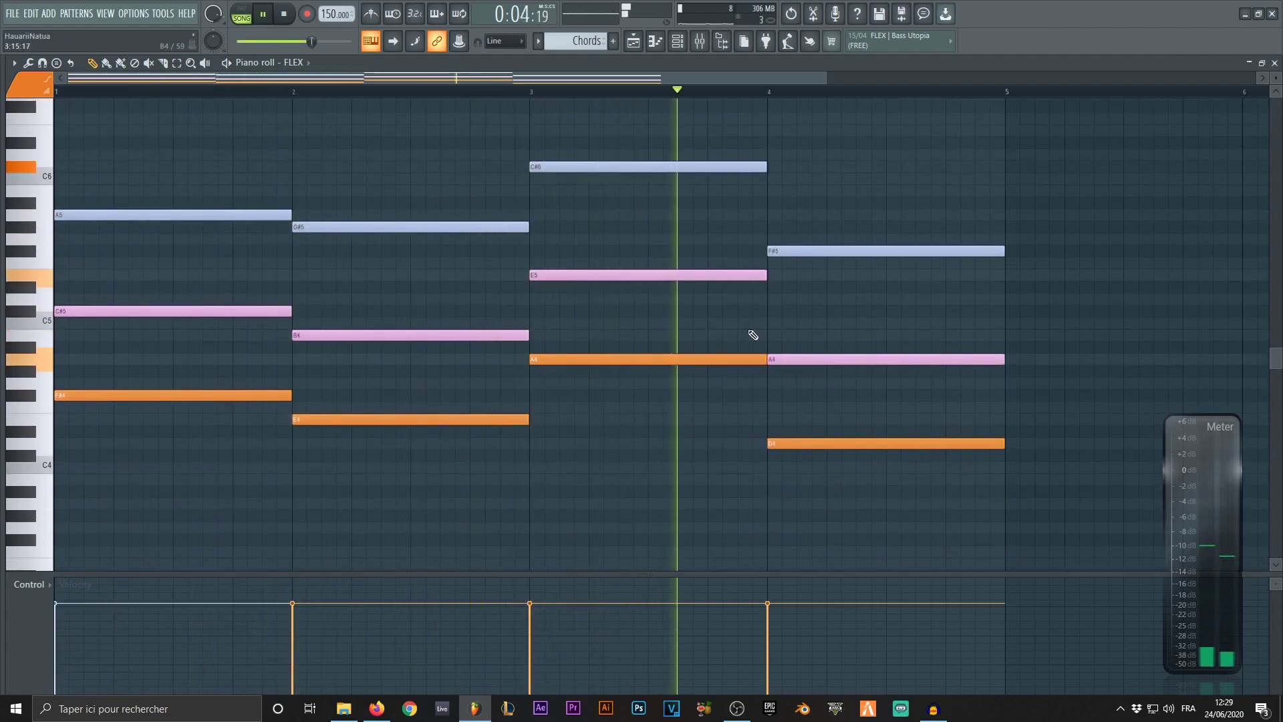
{"action": "key", "text": "space"}
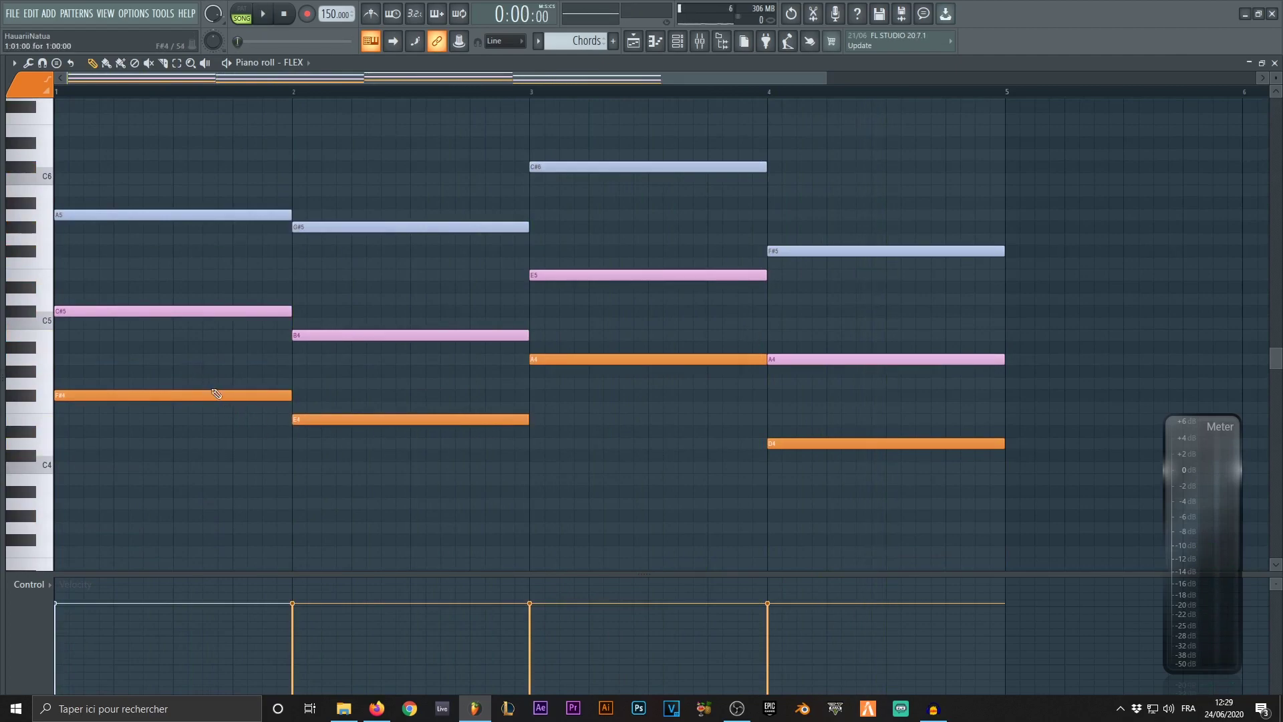
Copy the four root notes one octave up, to F#5, E5, A5 and D5, and audition each chord
{"action": "left_click_drag", "start_coordinate": [271, 385], "coordinate": [423, 431]}
{"action": "left_click_drag", "start_coordinate": [670, 359], "coordinate": [813, 452]}
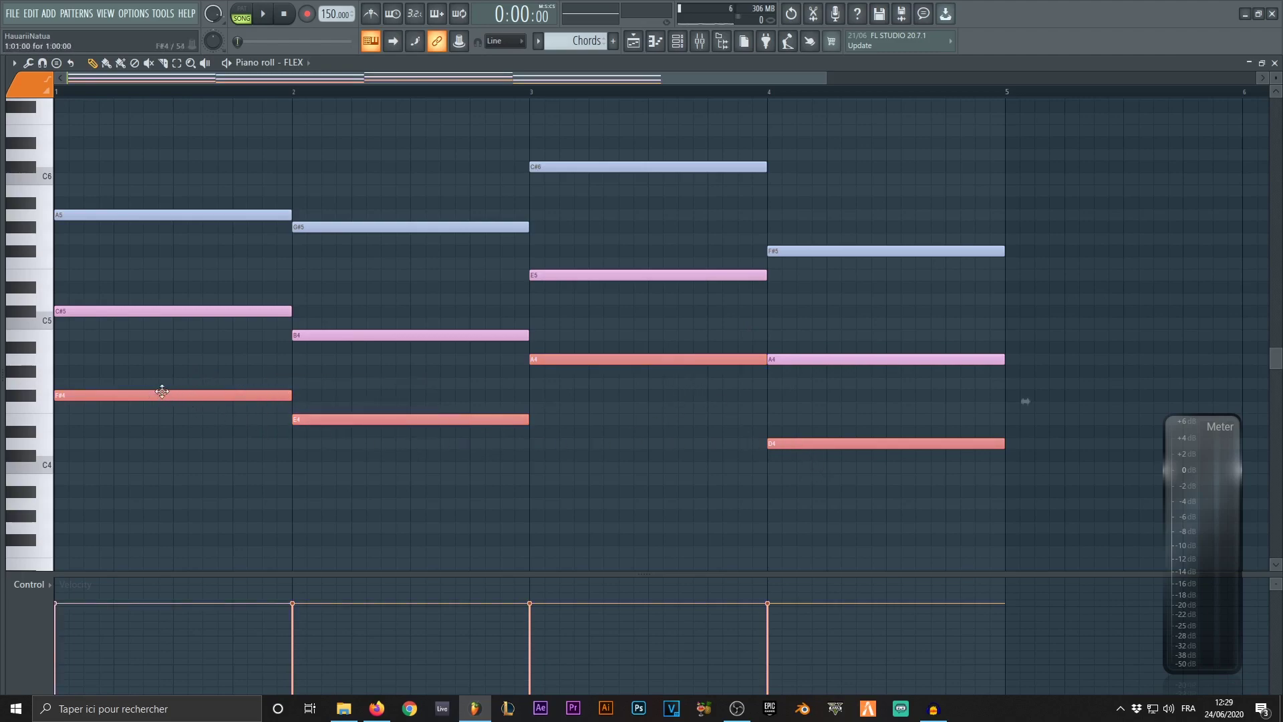
{"action": "left_click_drag", "start_coordinate": [149, 399], "coordinate": [102, 252]}
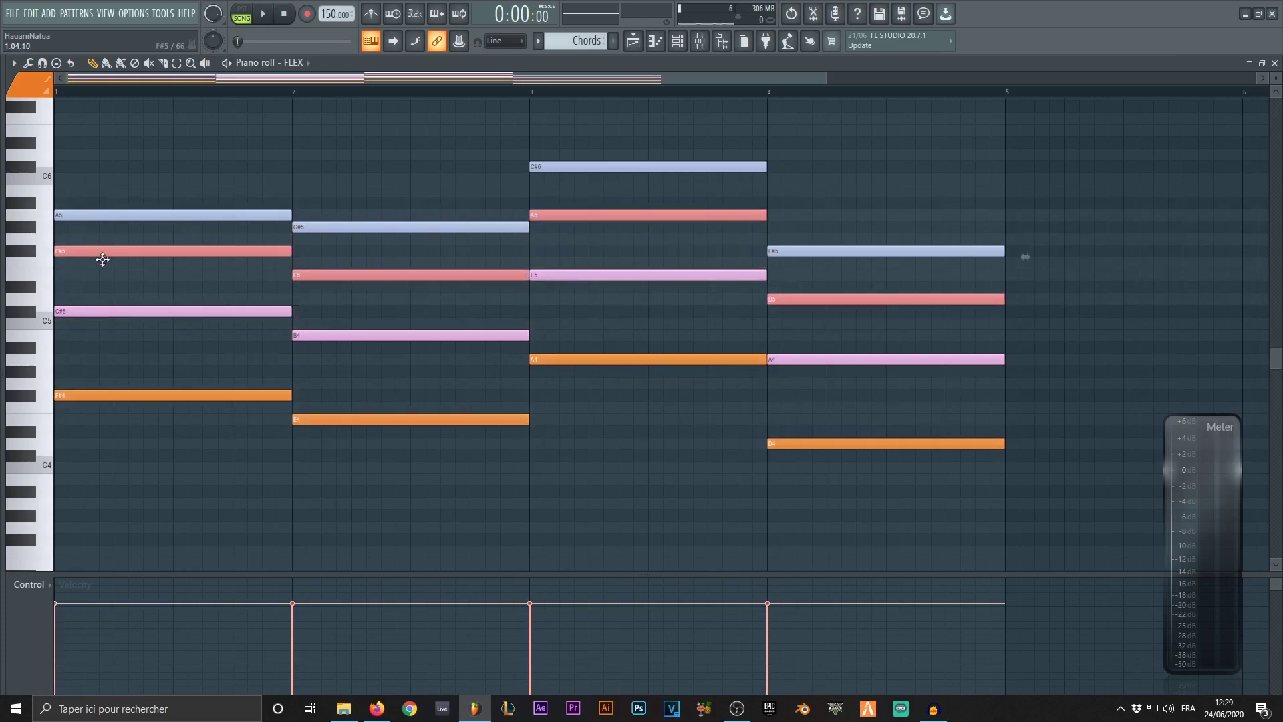
{"action": "left_click", "coordinate": [147, 294]}
{"action": "right_click", "coordinate": [213, 275], "text": "alt"}
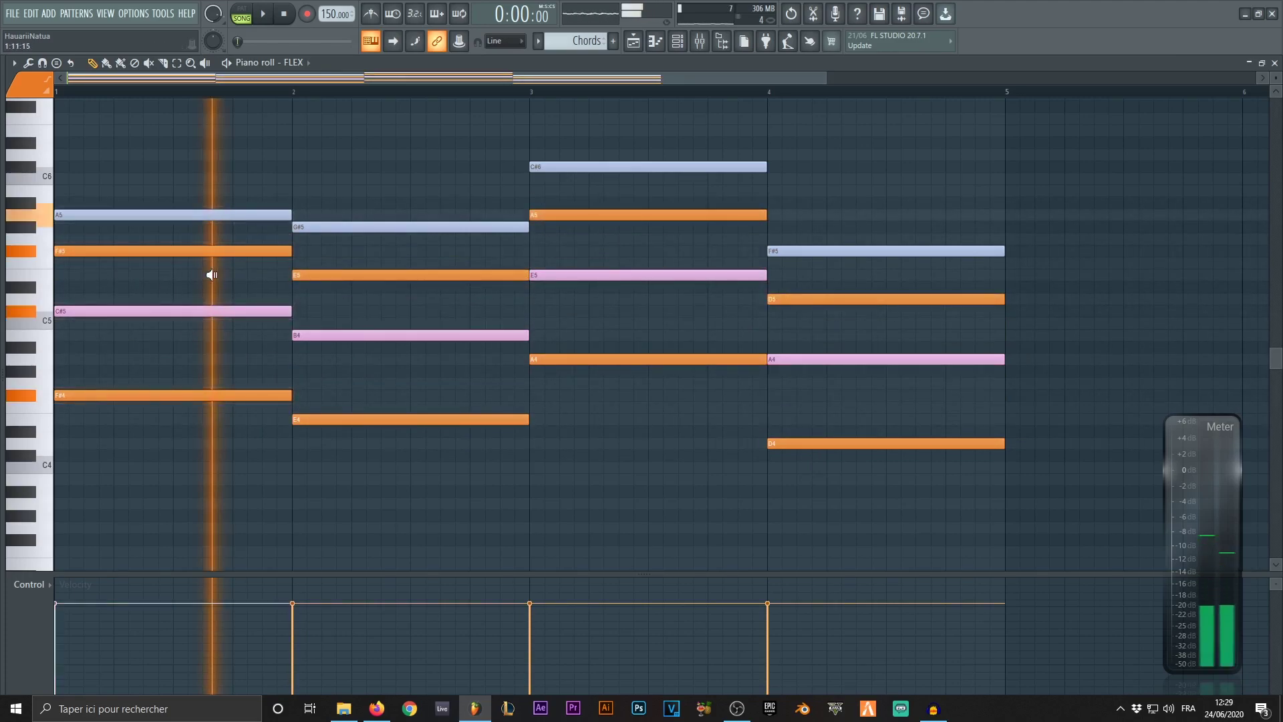
{"action": "right_click", "coordinate": [387, 265], "text": "alt"}
{"action": "left_click_drag", "start_coordinate": [388, 266], "coordinate": [388, 265]}
{"action": "left_click_drag", "start_coordinate": [613, 248], "coordinate": [613, 245]}
{"action": "left_click_drag", "start_coordinate": [890, 254], "coordinate": [889, 253]}
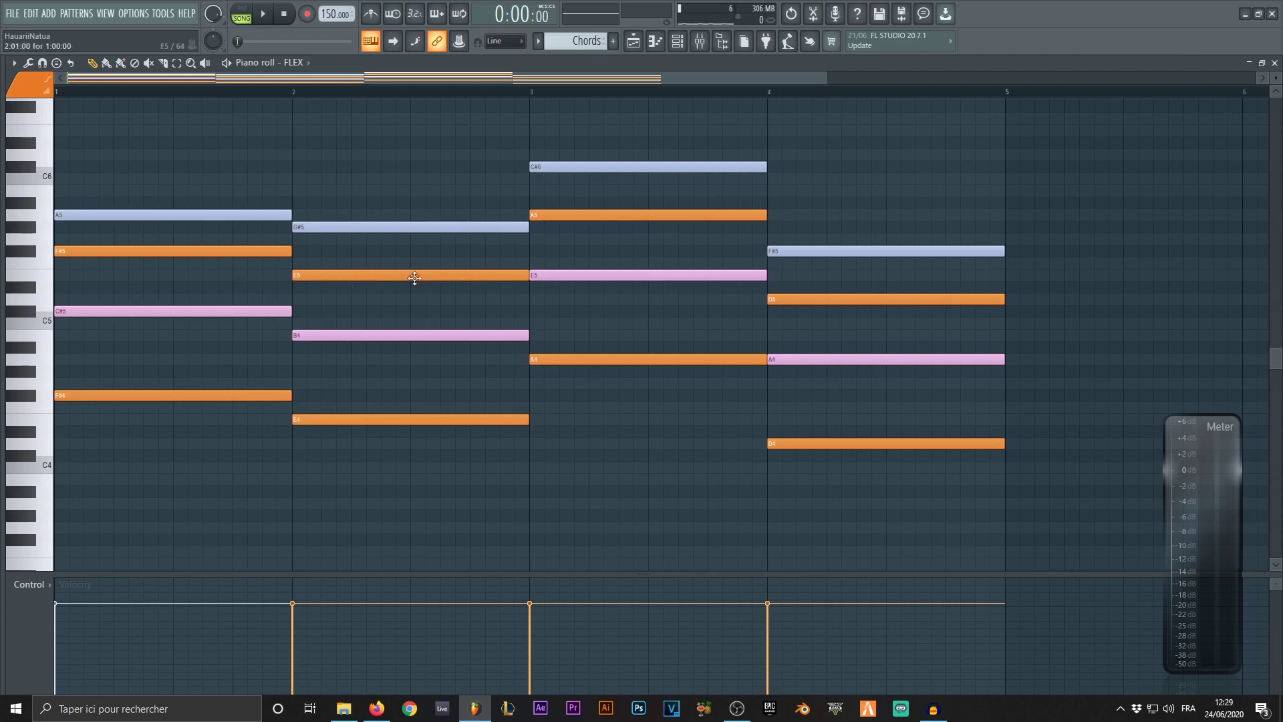
Retune the copied upper notes to E5 in bar 1, B5 in bar 3 and E5 in bar 4, trying C#5 before restoring E5 in bar 2
{"action": "left_click_drag", "start_coordinate": [135, 250], "coordinate": [132, 280]}
{"action": "right_click", "coordinate": [144, 254], "text": "alt"}
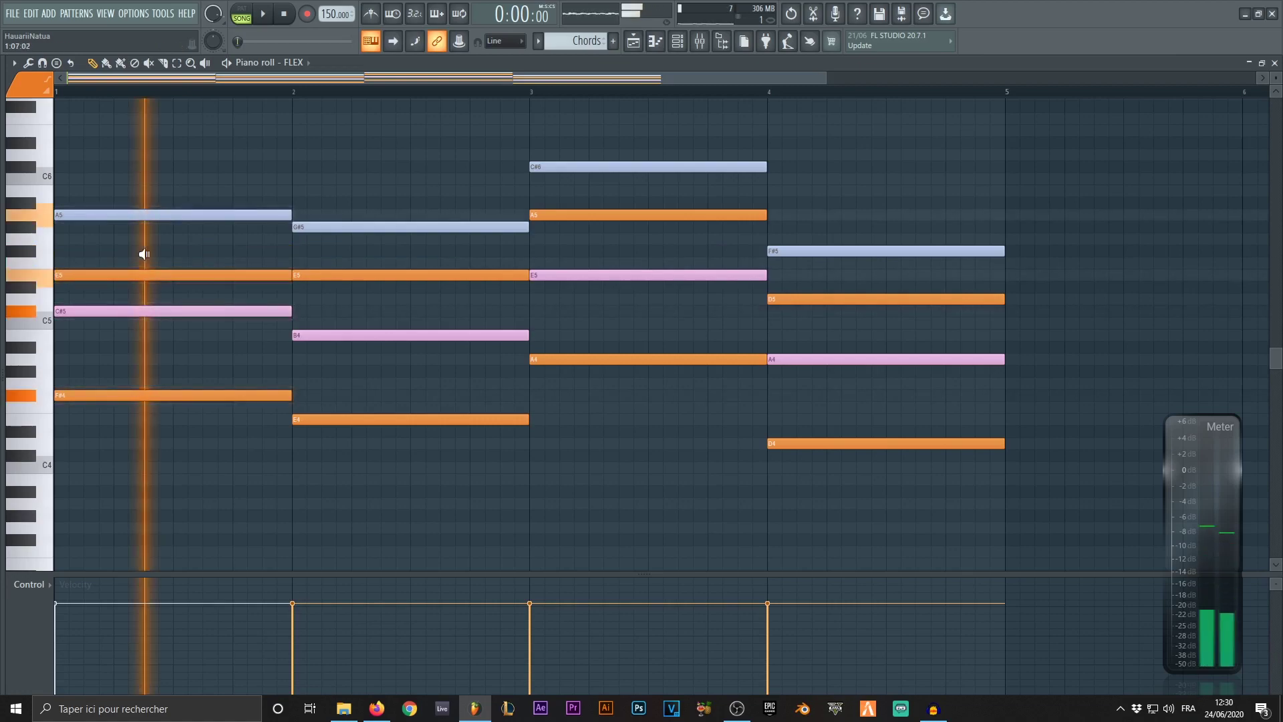
{"action": "left_click_drag", "start_coordinate": [304, 277], "coordinate": [334, 314]}
{"action": "right_click", "coordinate": [321, 246], "text": "alt"}
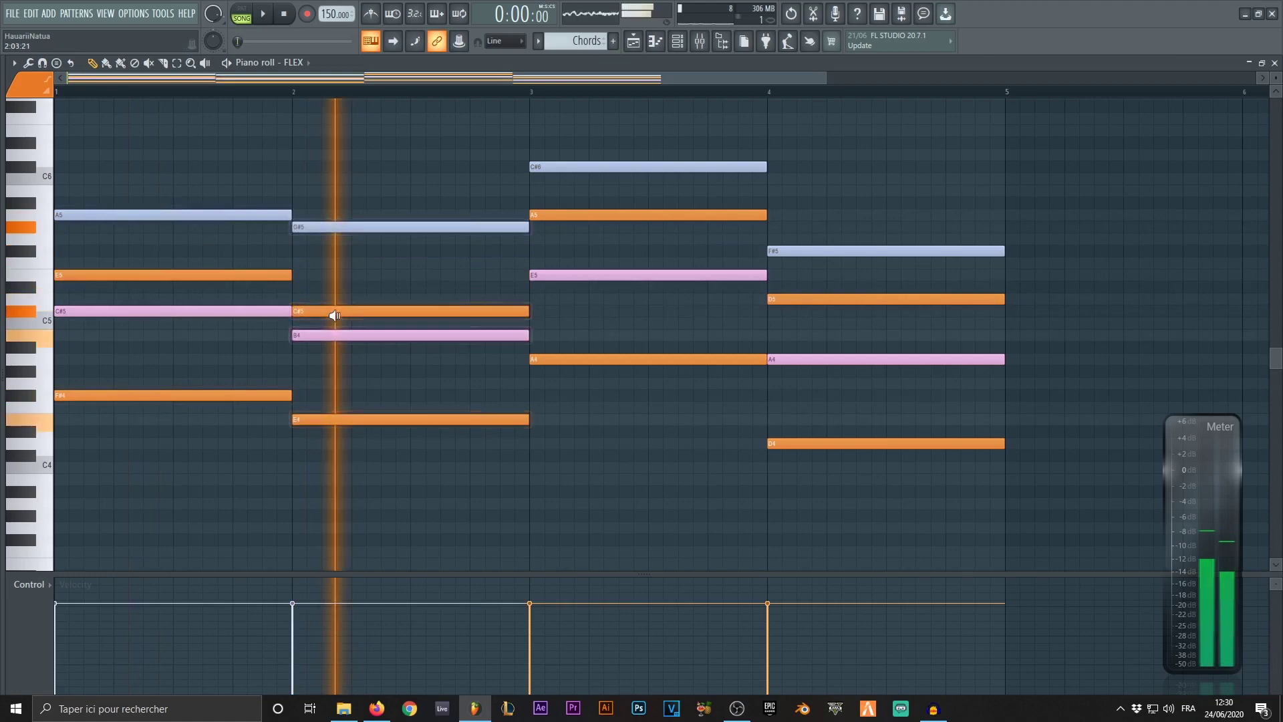
{"action": "left_click_drag", "start_coordinate": [335, 314], "coordinate": [347, 274]}
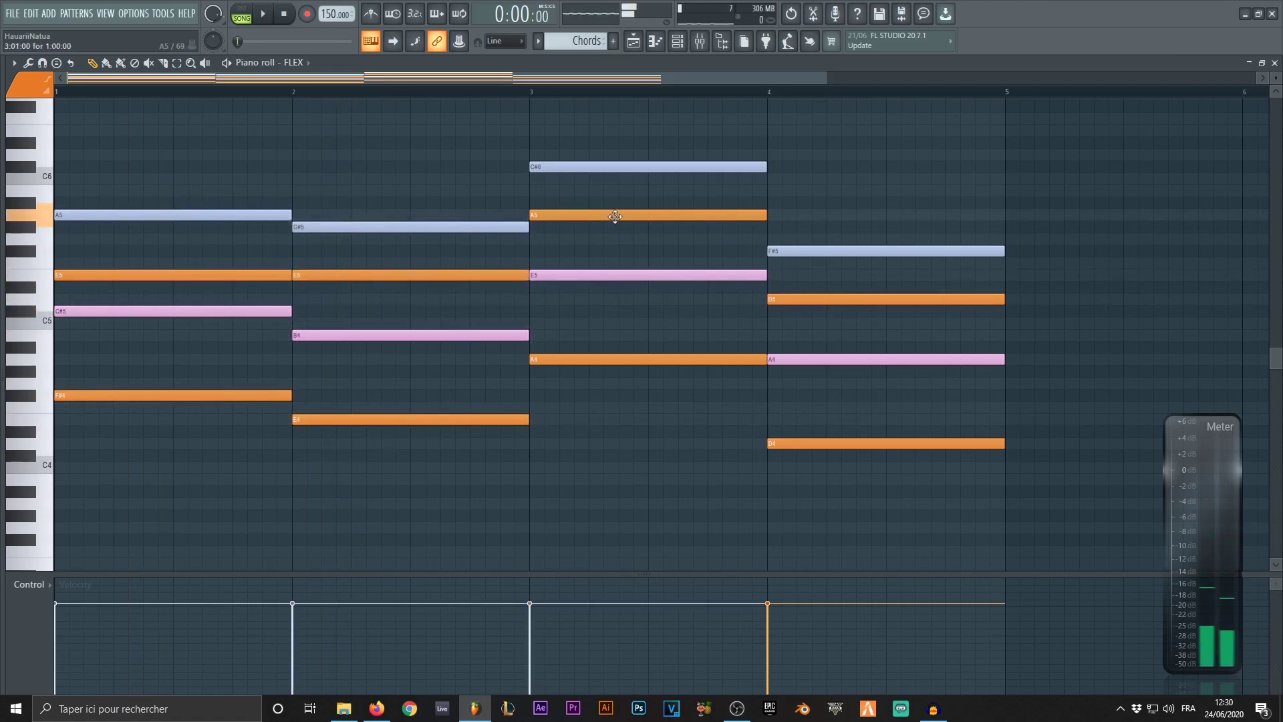
{"action": "left_click_drag", "start_coordinate": [615, 216], "coordinate": [616, 191]}
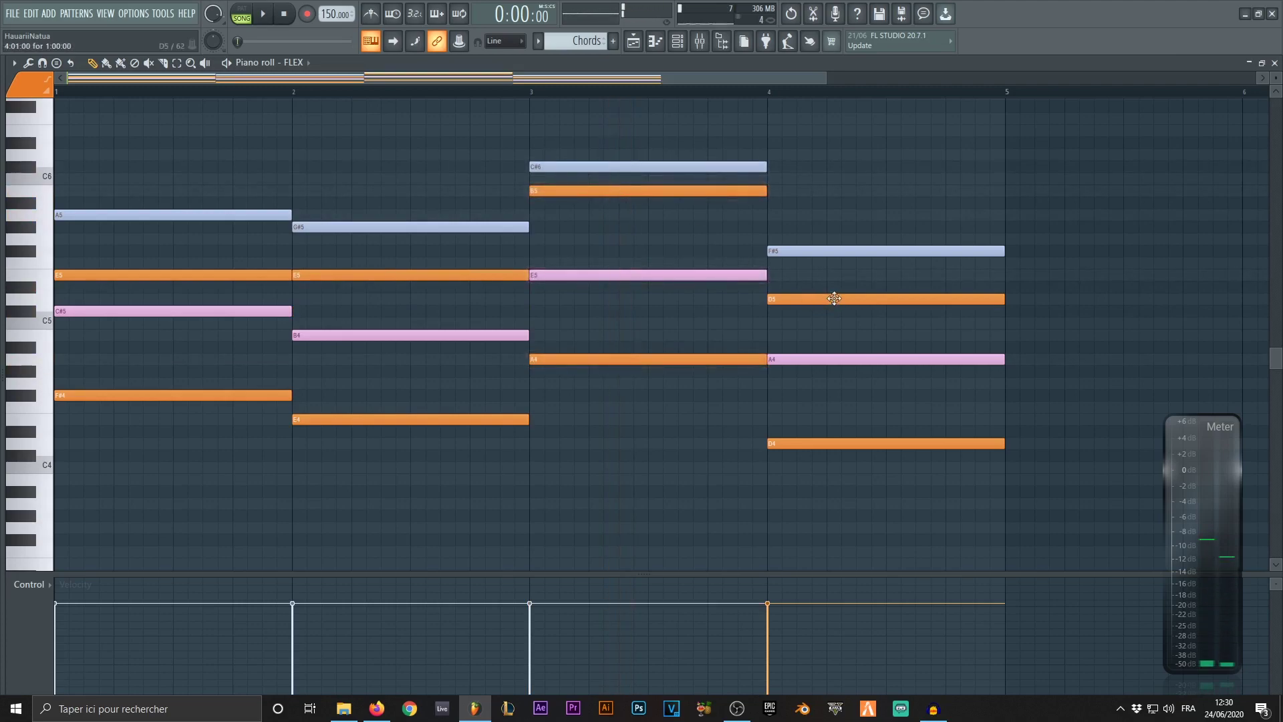
{"action": "left_click_drag", "start_coordinate": [834, 299], "coordinate": [834, 275]}
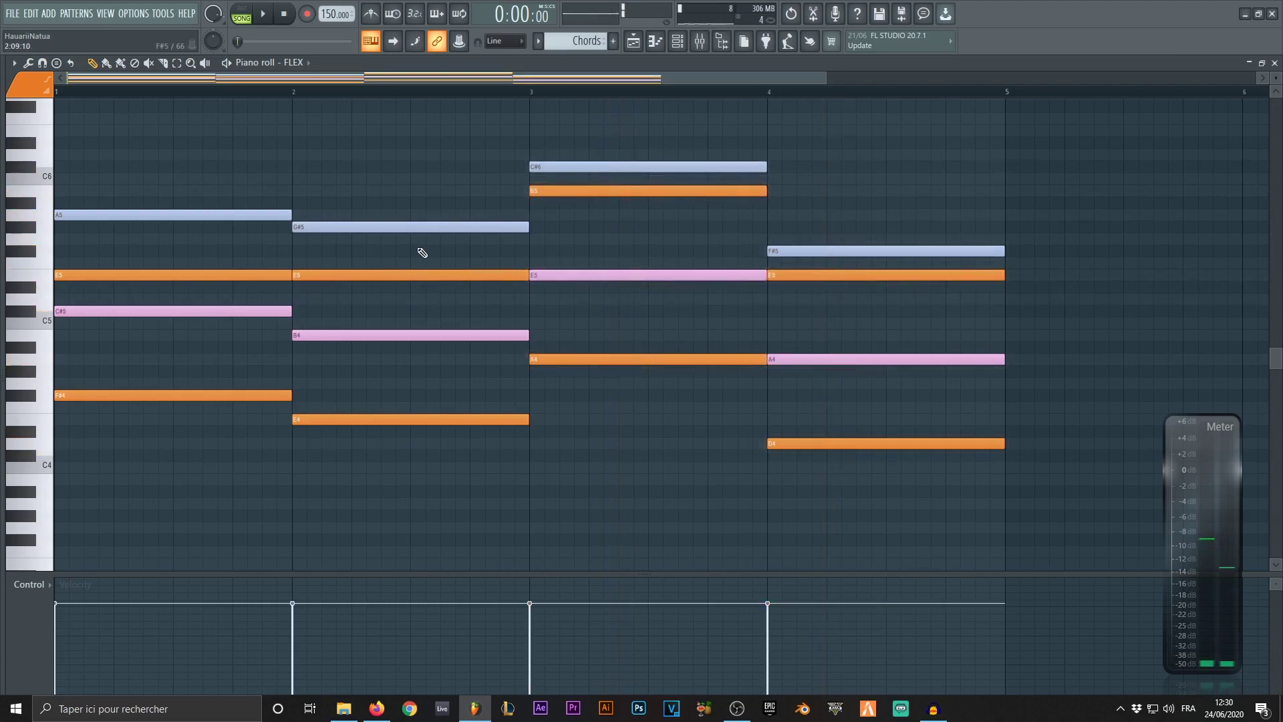
Play the progression, and copy the four root notes one octave down to F#3, E3, A3 and D3
{"action": "key", "text": "space"}
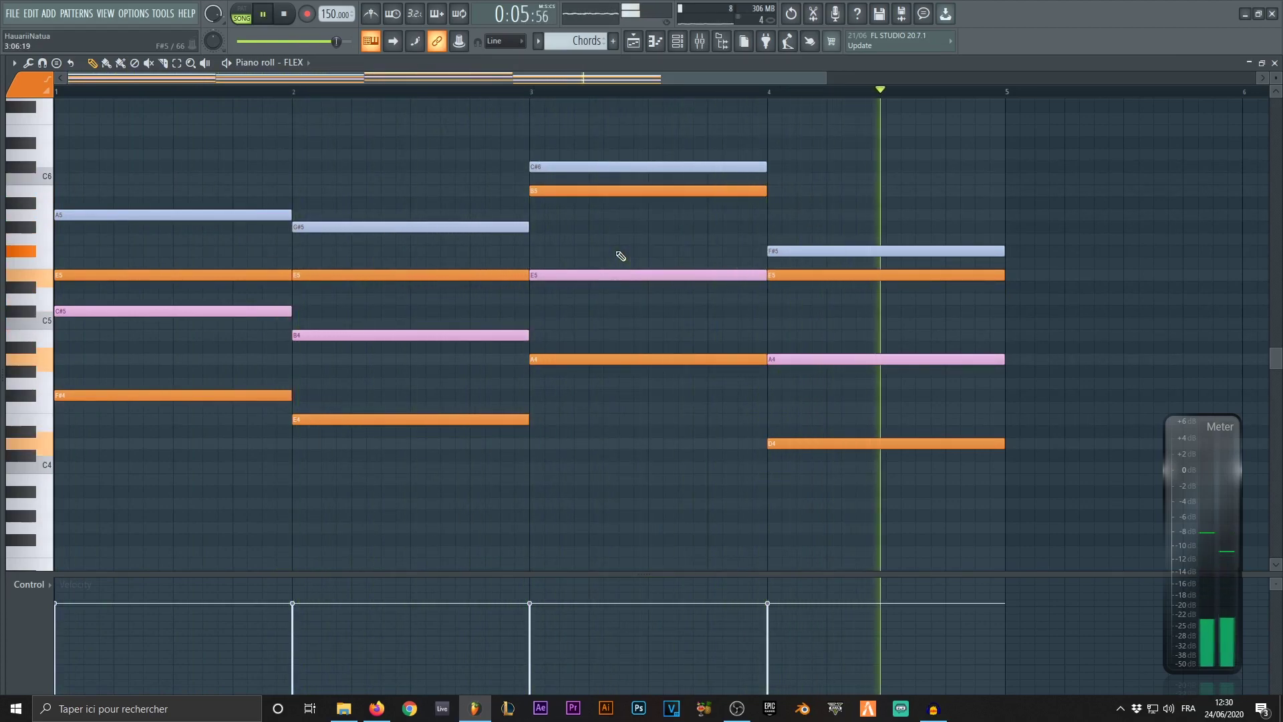
{"action": "key", "text": "space"}
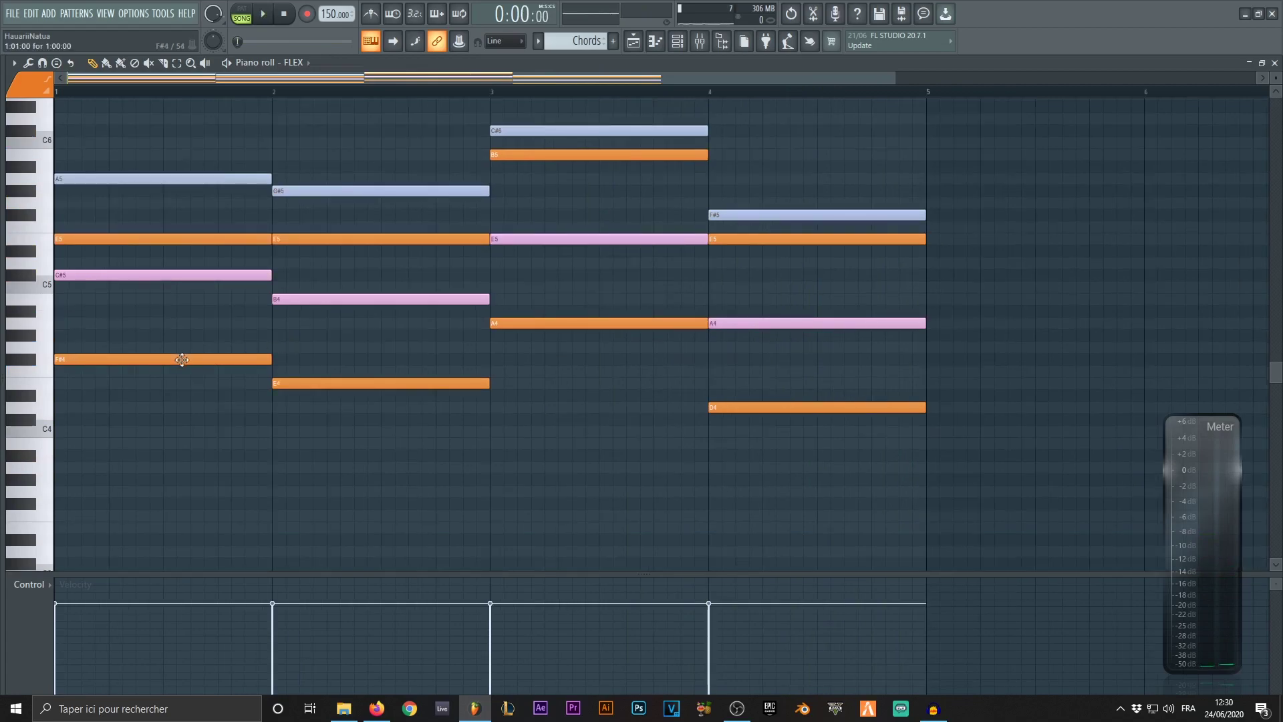
{"action": "left_click_drag", "start_coordinate": [154, 354], "coordinate": [275, 387]}
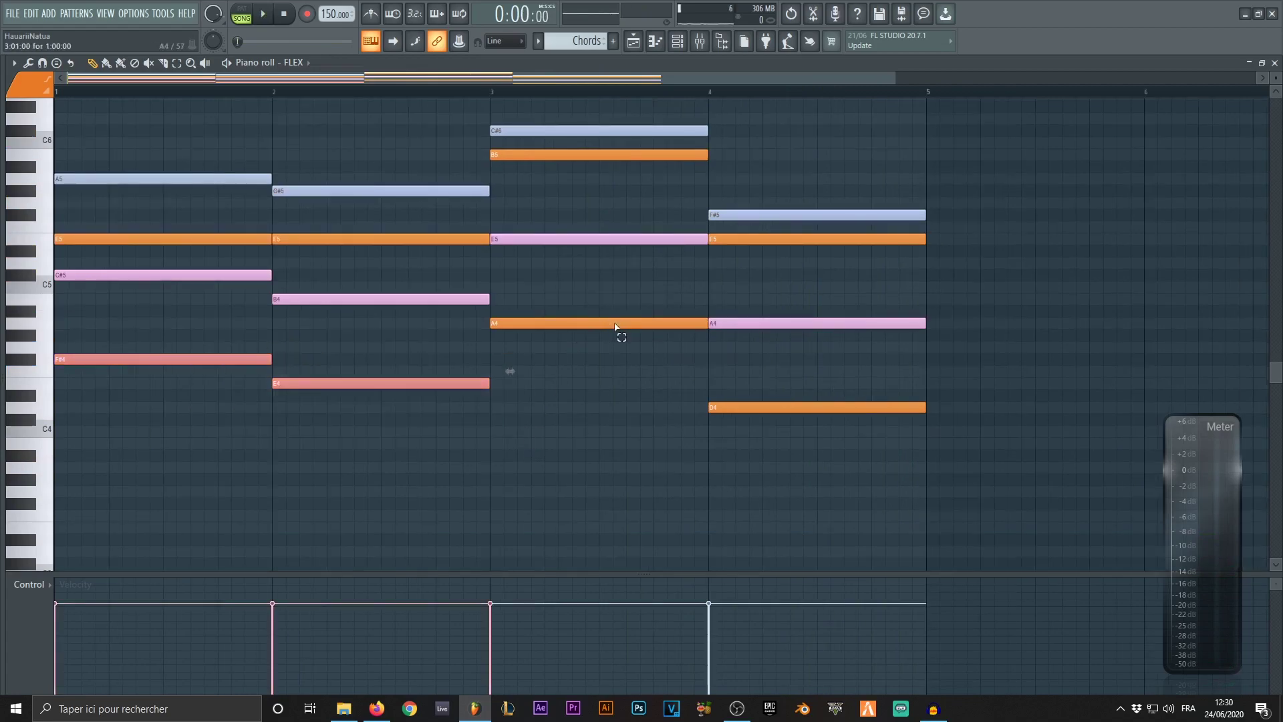
{"action": "left_click", "coordinate": [796, 404], "text": "ctrl"}
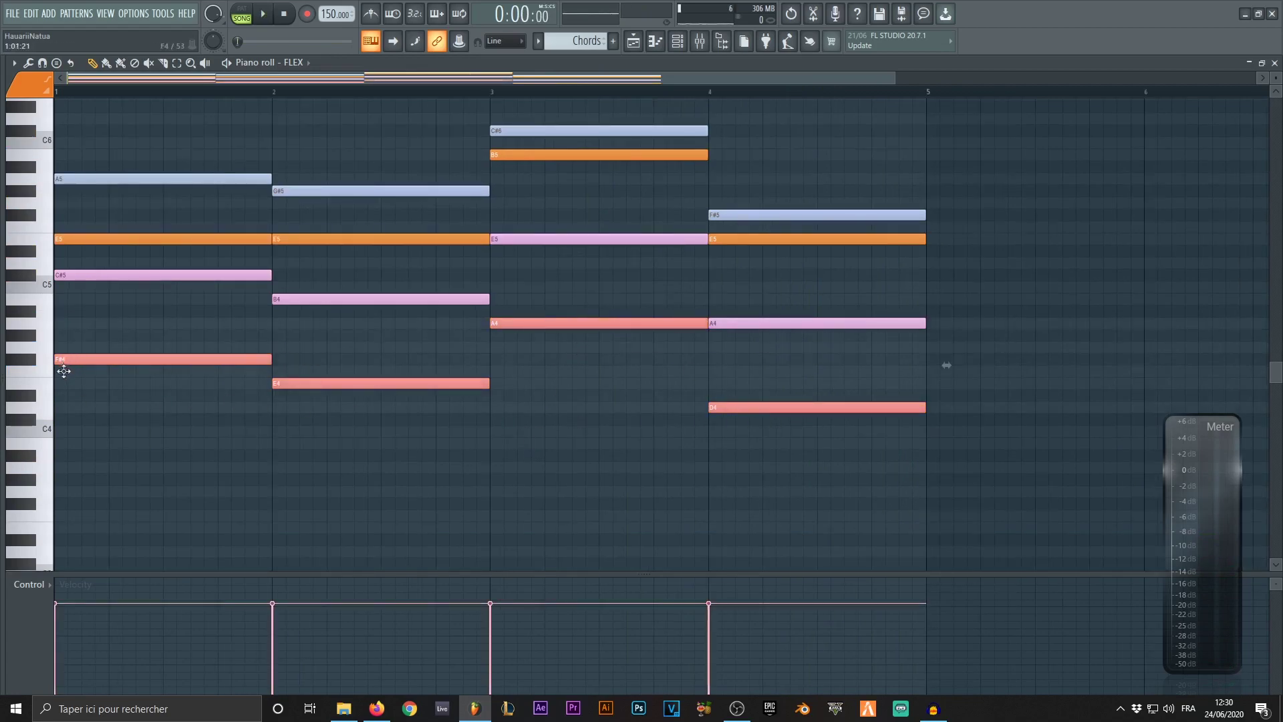
{"action": "left_click_drag", "start_coordinate": [63, 363], "coordinate": [34, 507]}
{"action": "scroll", "coordinate": [281, 476], "scroll_direction": "down", "scroll_amount": 1}
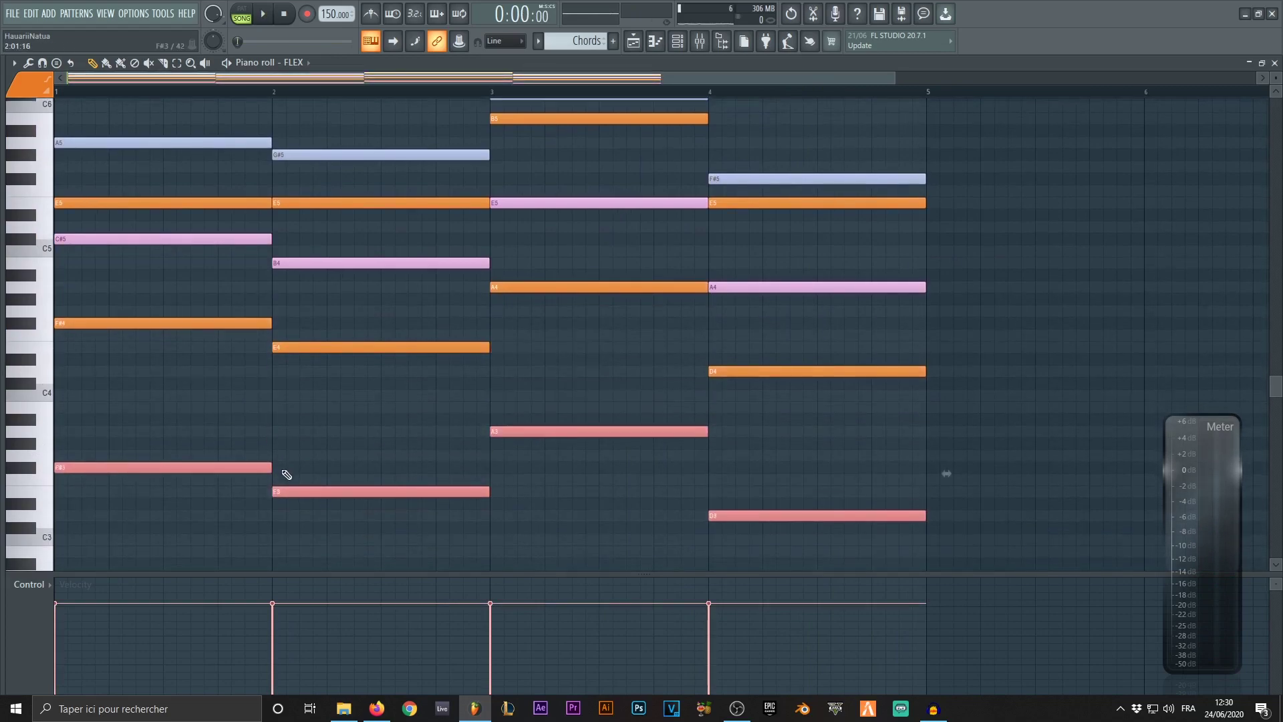
{"action": "scroll", "coordinate": [287, 475], "scroll_direction": "down", "scroll_amount": 1}
Listen to the whole progression with the low bass notes included
{"action": "key", "text": "space"}
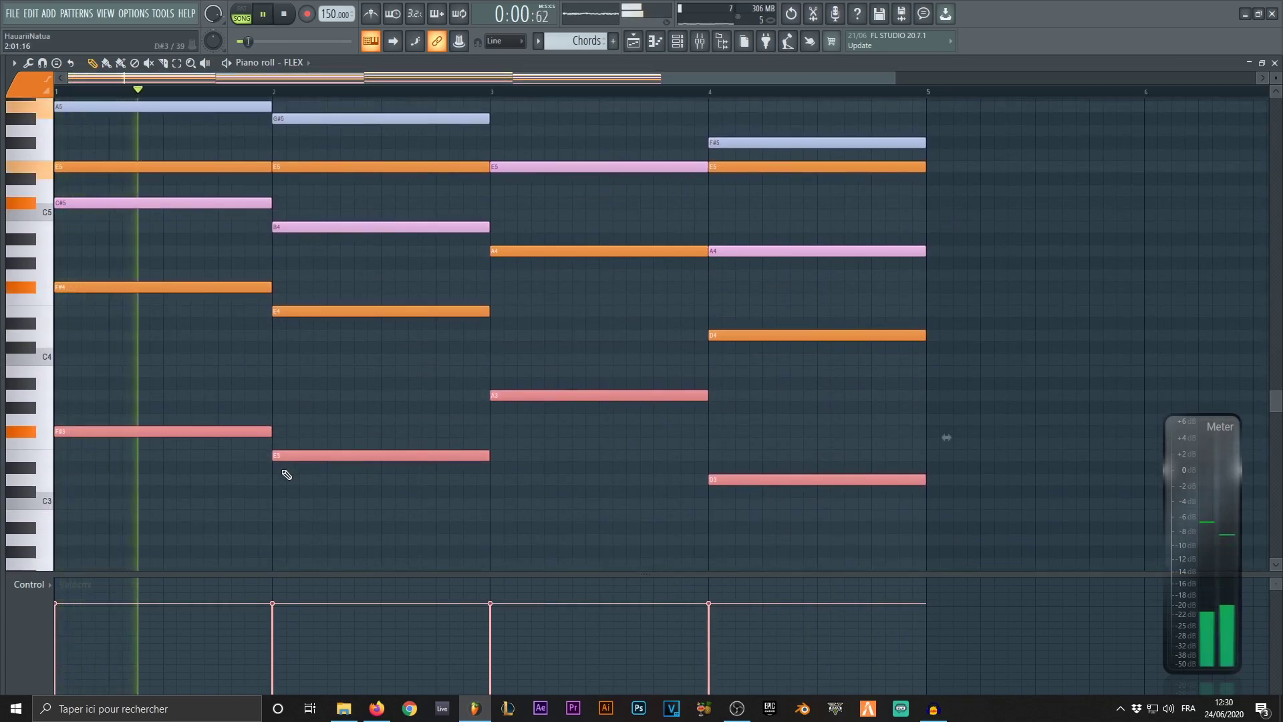
{"action": "scroll", "coordinate": [287, 475], "scroll_direction": "down", "scroll_amount": 1, "text": "ctrl"}
{"action": "scroll", "coordinate": [286, 475], "scroll_direction": "down", "scroll_amount": 1, "text": "ctrl"}
{"action": "scroll", "coordinate": [468, 485], "scroll_direction": "up", "scroll_amount": 2}
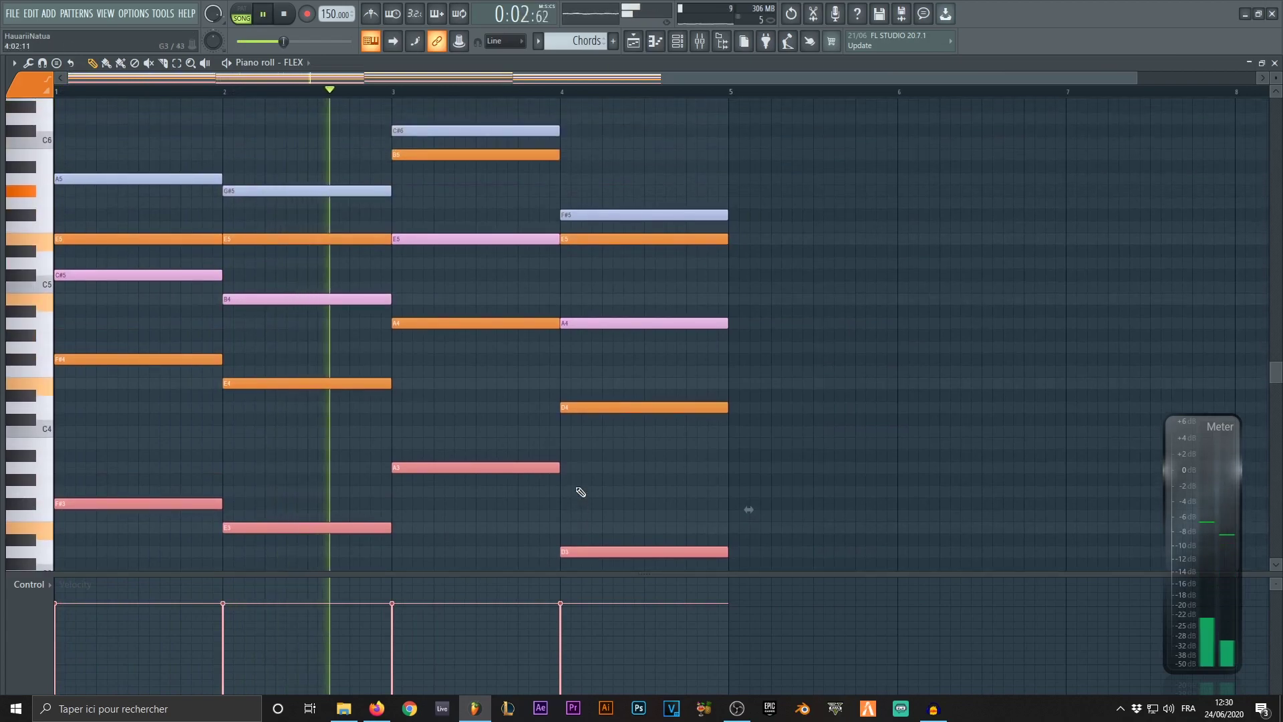
{"action": "scroll", "coordinate": [889, 459], "scroll_direction": "down", "scroll_amount": 1}
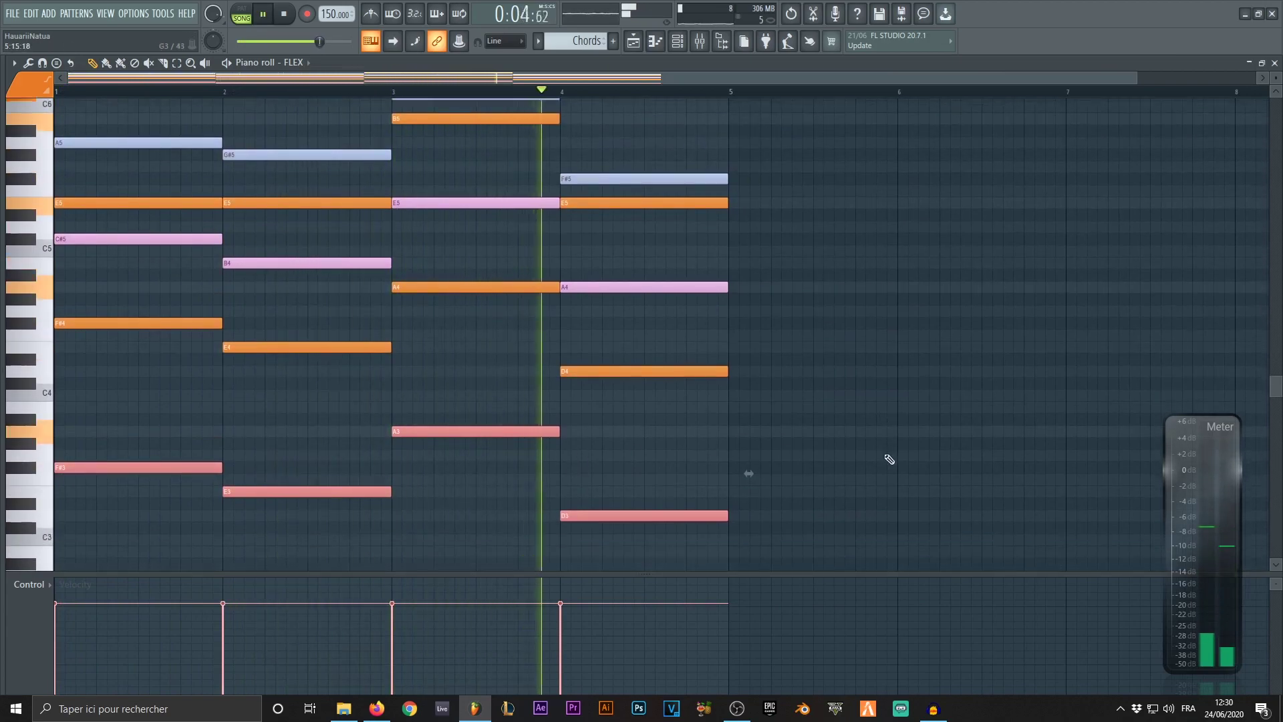
{"action": "key", "text": "space"}
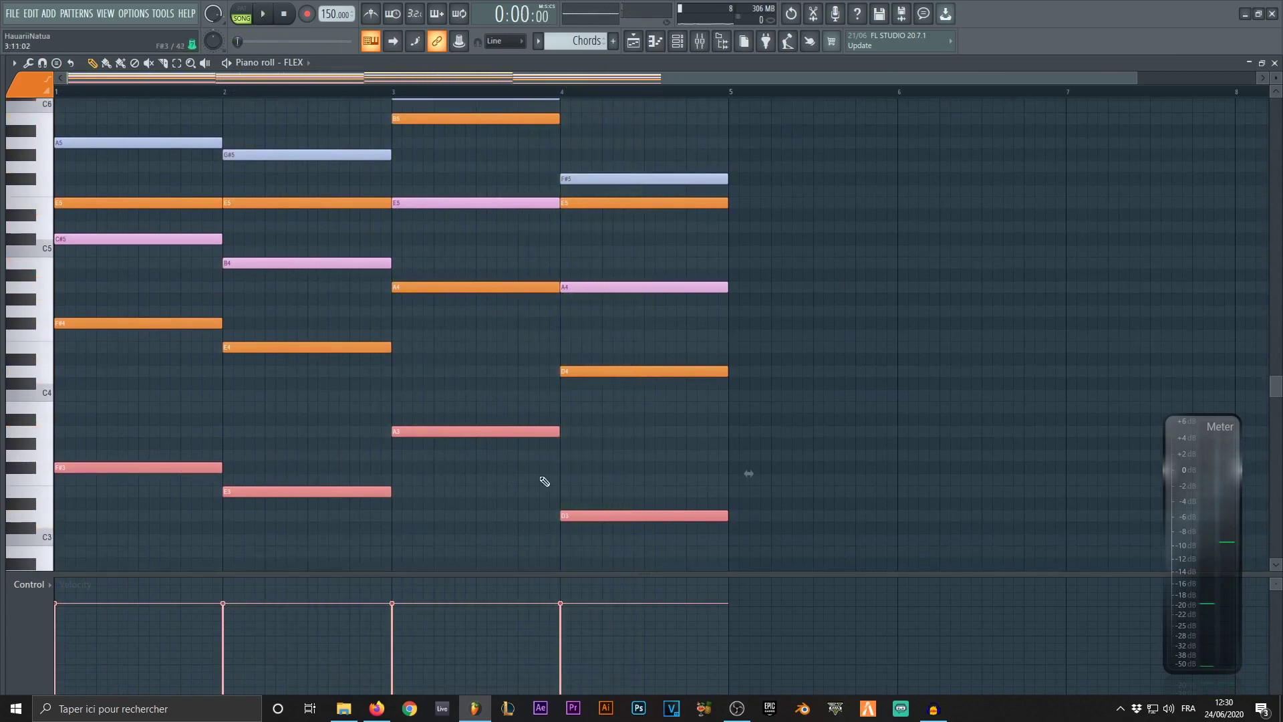
Lower the velocity of the four low bass notes while the progression plays, and deselect them
{"action": "scroll", "coordinate": [792, 450], "scroll_direction": "down", "scroll_amount": 2}
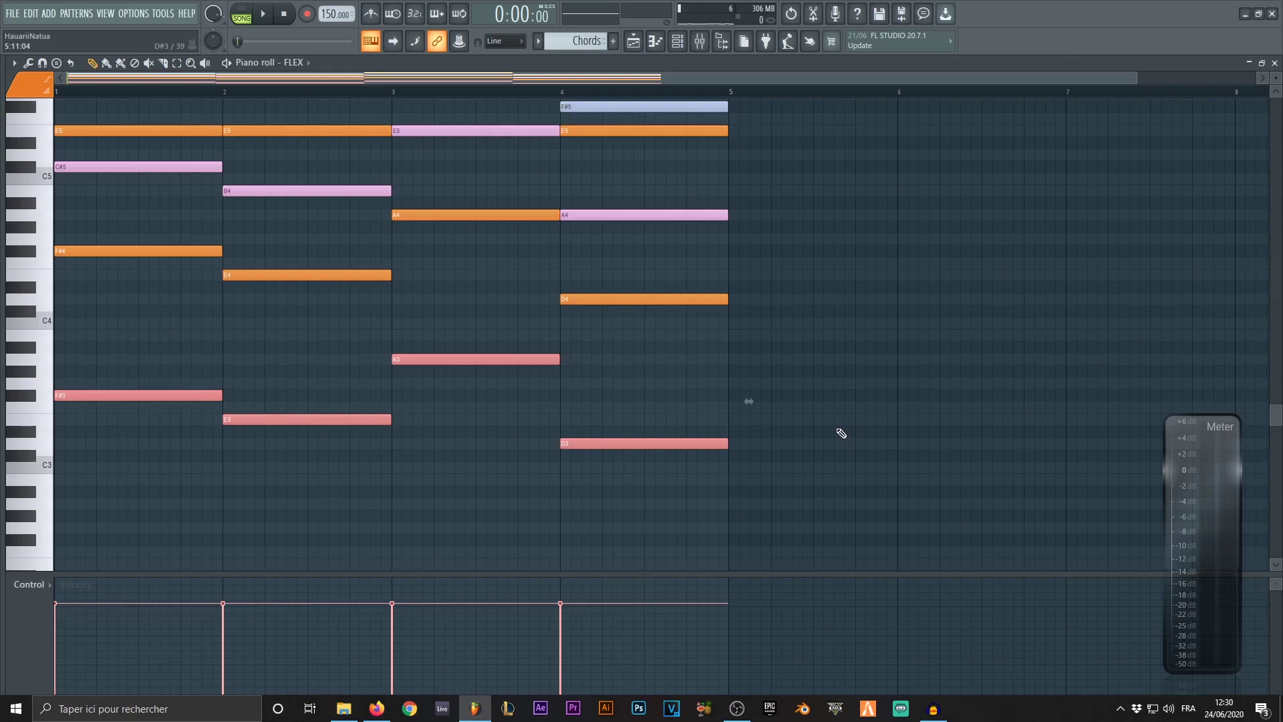
{"action": "key", "text": "space"}
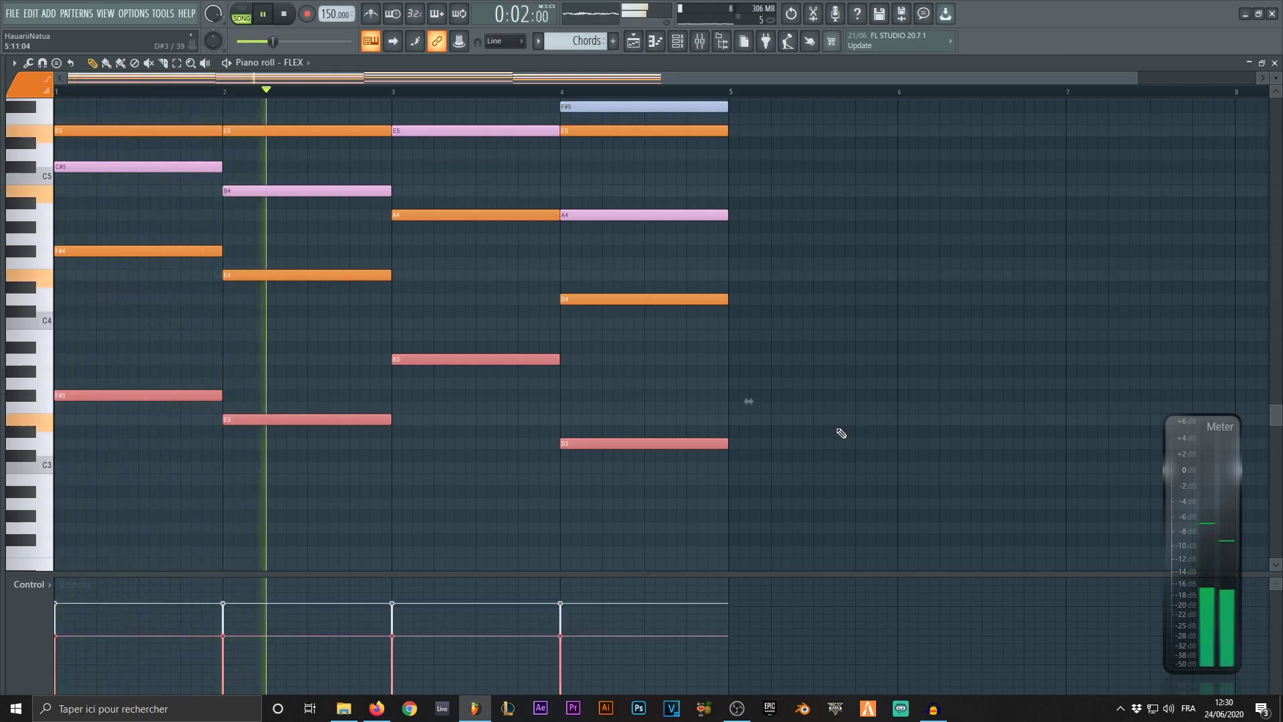
{"action": "scroll", "coordinate": [838, 436], "scroll_direction": "up", "scroll_amount": 1}
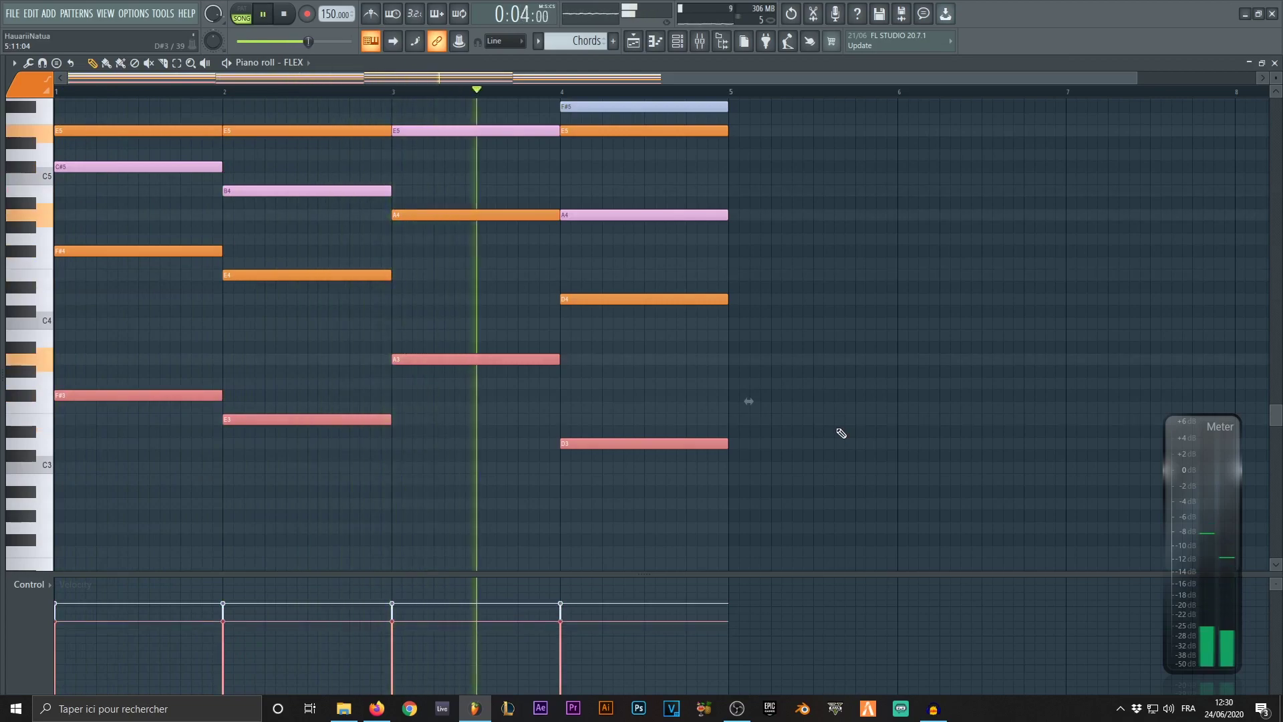
{"action": "key", "text": "ctrl+d"}
{"action": "scroll", "coordinate": [840, 435], "scroll_direction": "up", "scroll_amount": 3}
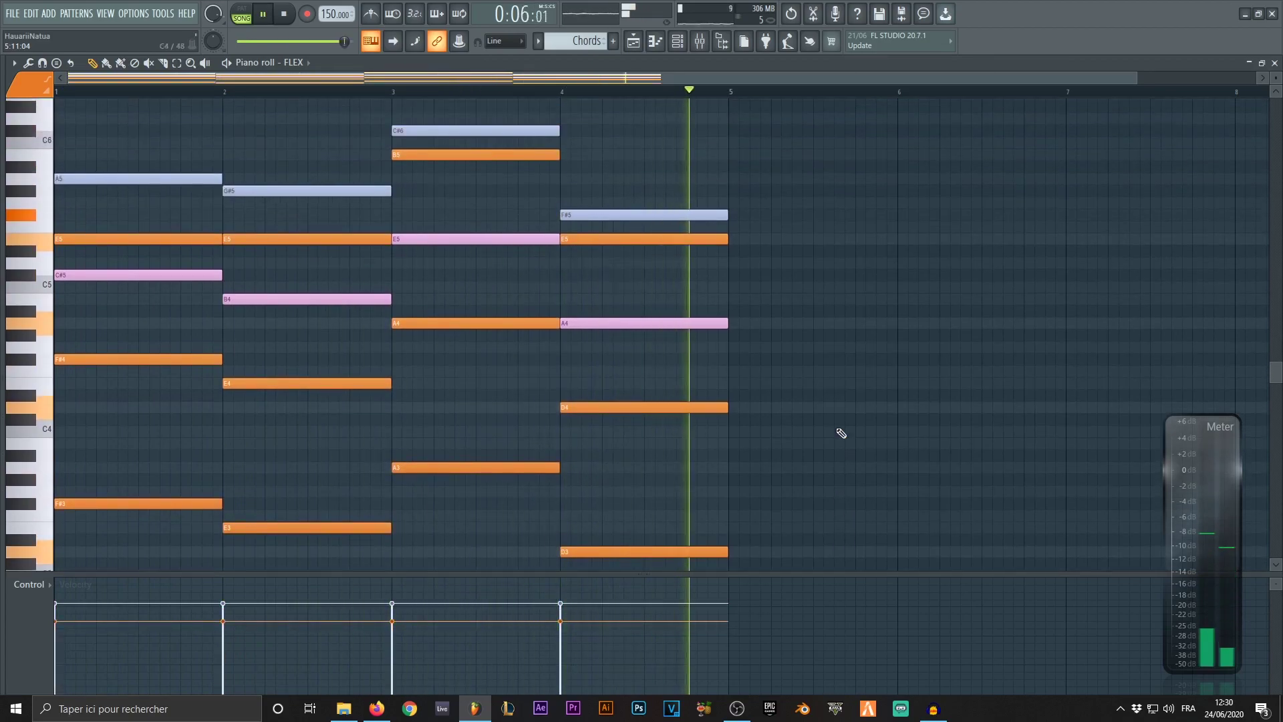
{"action": "key", "text": "space"}
Add one-bar C#6 notes in colour group 13 on top of the chords in bars 1, 2 and 4
{"action": "scroll", "coordinate": [81, 286], "scroll_direction": "up", "scroll_amount": 3}
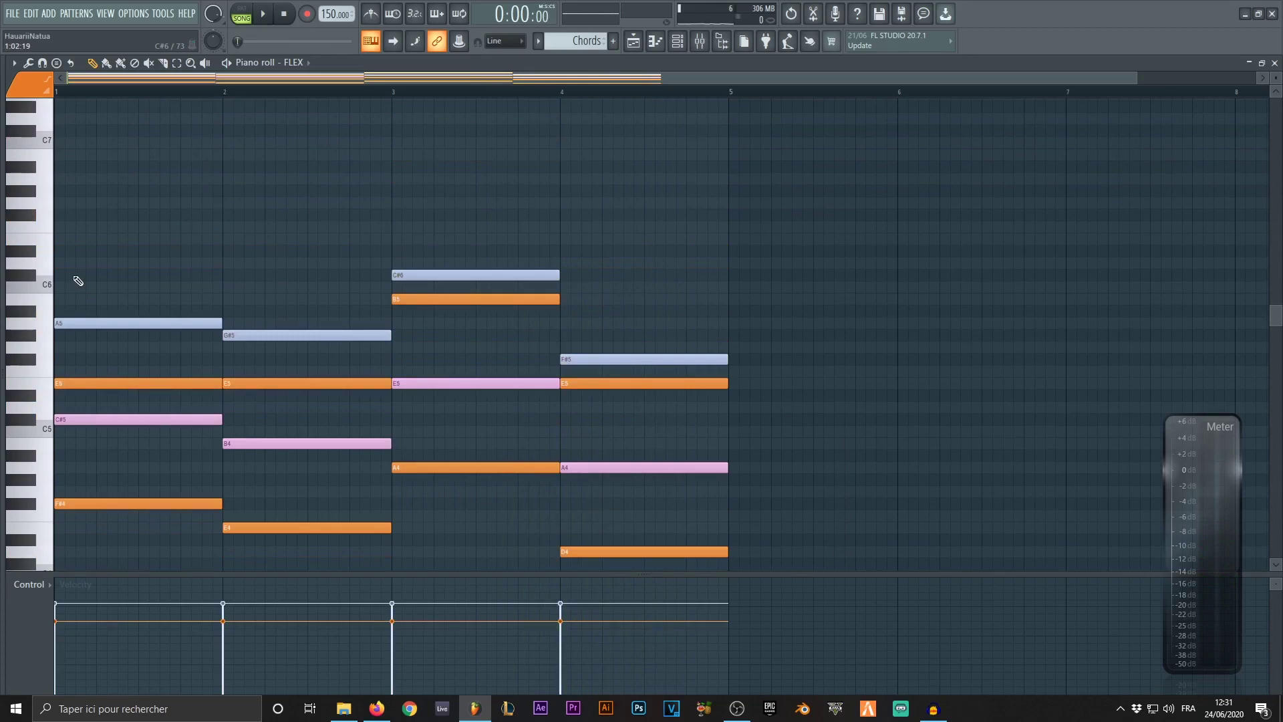
{"action": "left_click", "coordinate": [79, 277]}
{"action": "double_click", "coordinate": [79, 277]}
{"action": "left_click", "coordinate": [720, 335]}
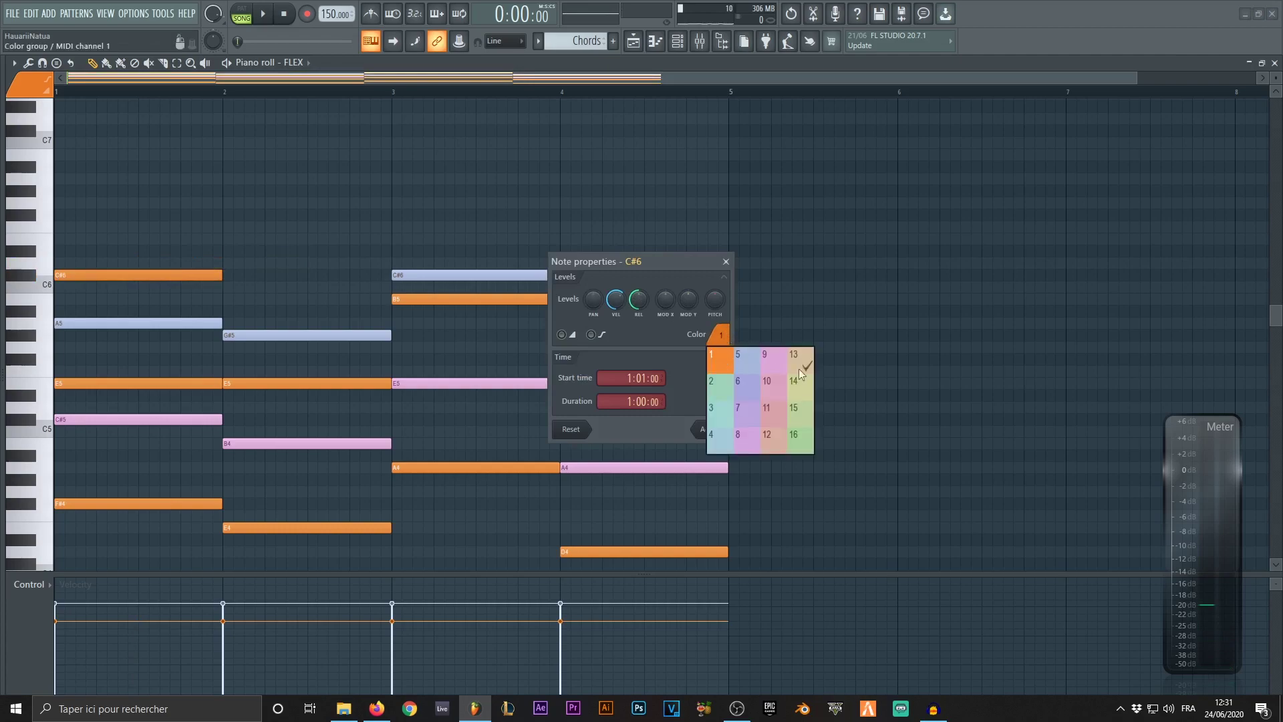
{"action": "left_click", "coordinate": [800, 372]}
{"action": "left_click", "coordinate": [709, 429]}
{"action": "left_click", "coordinate": [204, 275]}
{"action": "left_click", "coordinate": [258, 277]}
{"action": "left_click", "coordinate": [573, 276]}
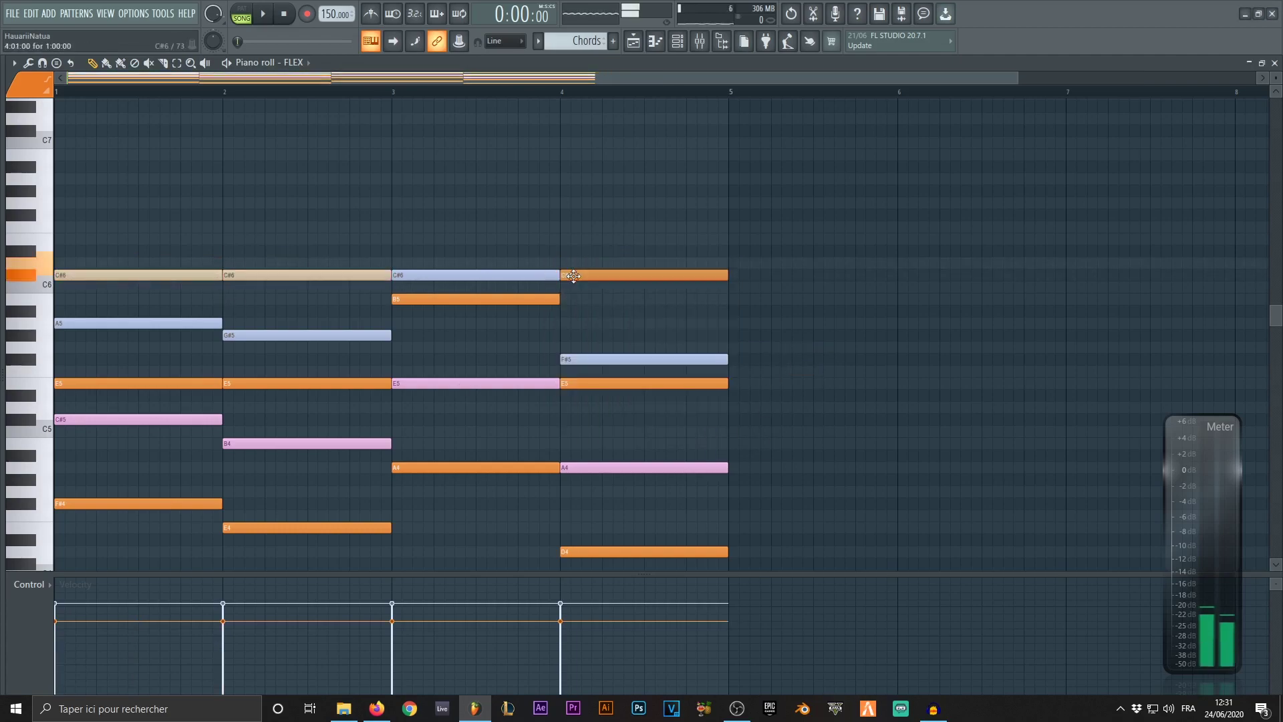
Play the progression to hear the C#6 top notes over the chords
{"action": "key", "text": "space"}
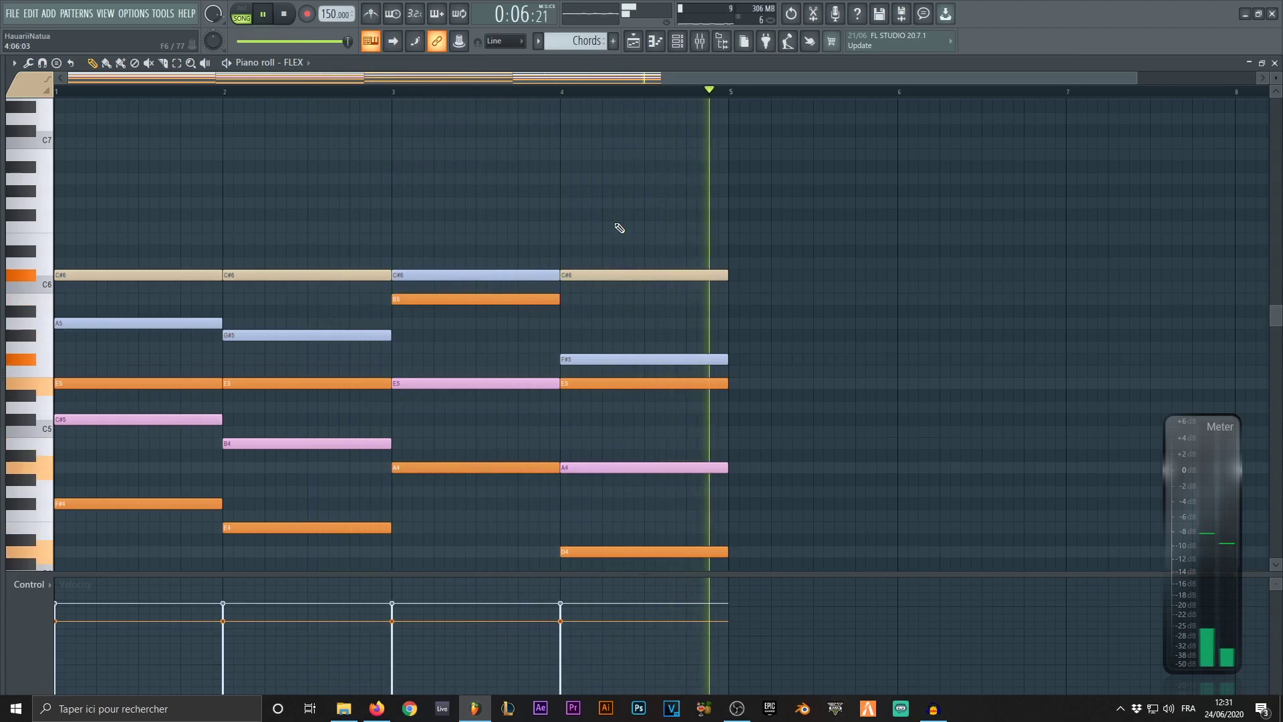
{"action": "scroll", "coordinate": [619, 228], "scroll_direction": "down", "scroll_amount": 2}
{"action": "scroll", "coordinate": [619, 228], "scroll_direction": "down", "scroll_amount": 2}
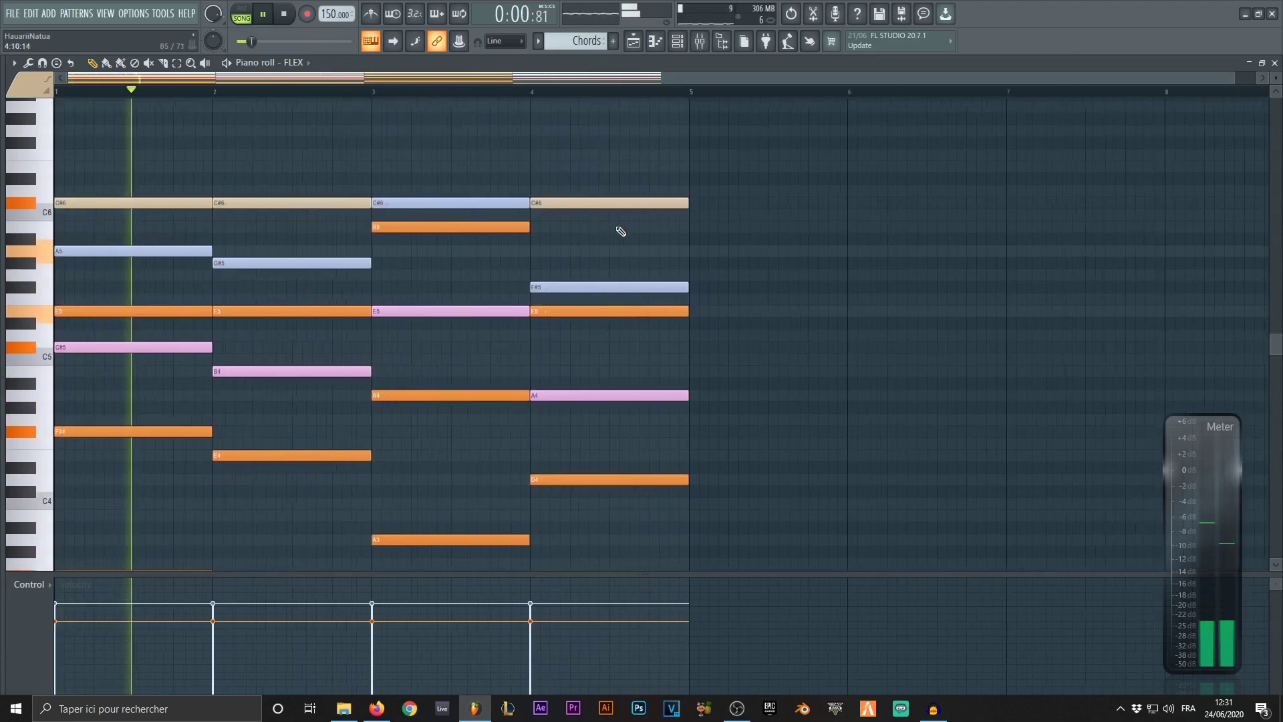
{"action": "scroll", "coordinate": [820, 234], "scroll_direction": "down", "scroll_amount": 2}
{"action": "key", "text": "space"}
{"action": "right_click", "coordinate": [820, 234], "text": "ctrl"}
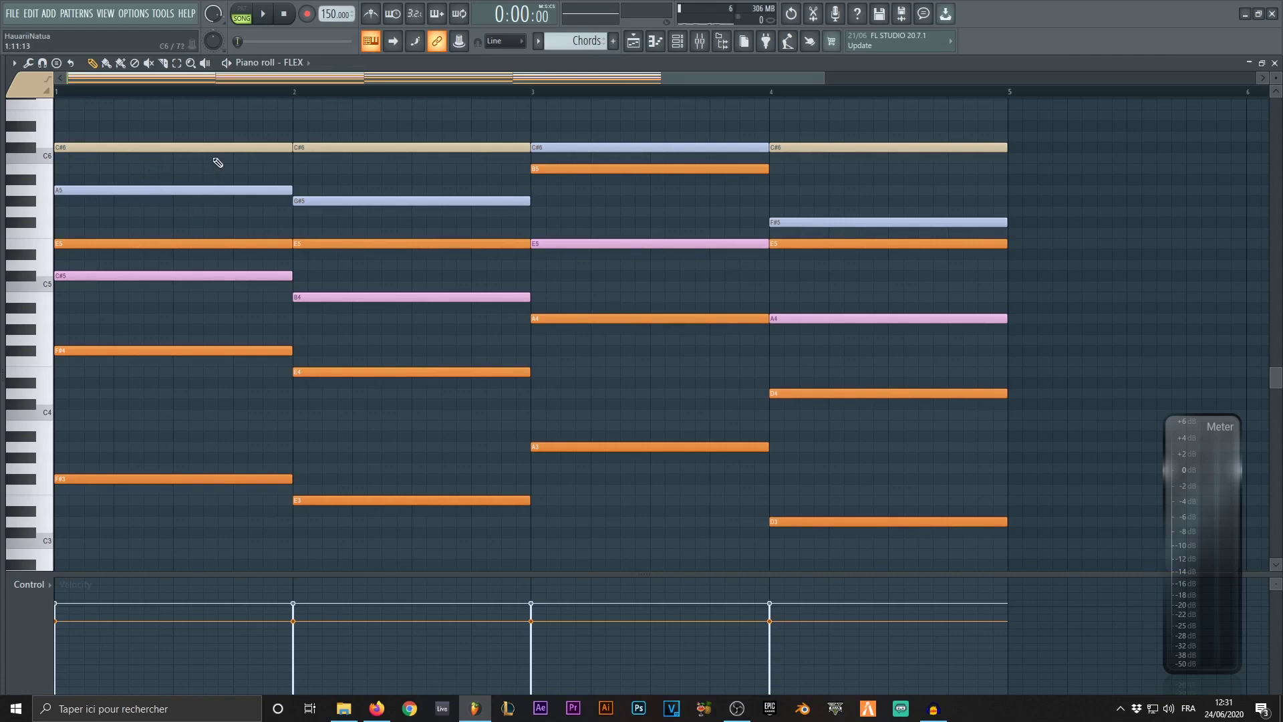
Try to strum the bar 1 chord by hand, shifting its C#6, E5, F#4 and F#3 notes slightly later, and audition it
{"action": "left_click", "coordinate": [197, 149]}
{"action": "scroll", "coordinate": [80, 176], "scroll_direction": "up", "scroll_amount": 5}
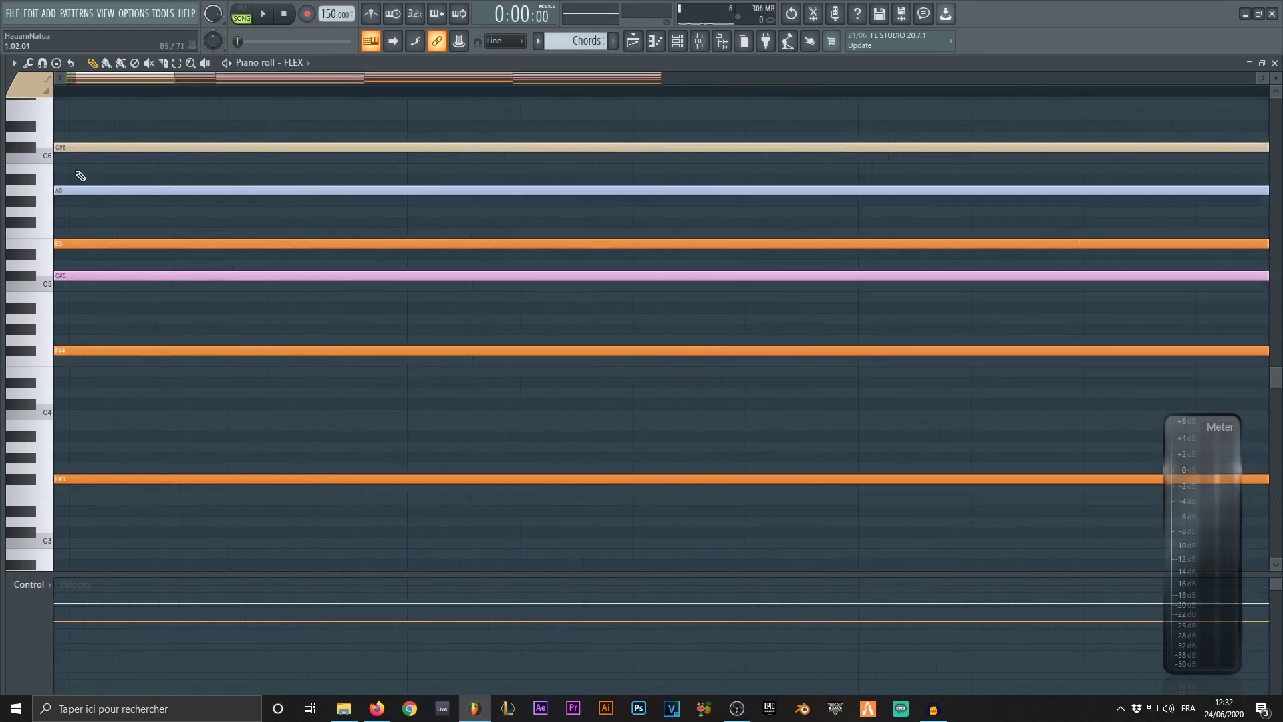
{"action": "scroll", "coordinate": [102, 170], "scroll_direction": "left", "scroll_amount": 1}
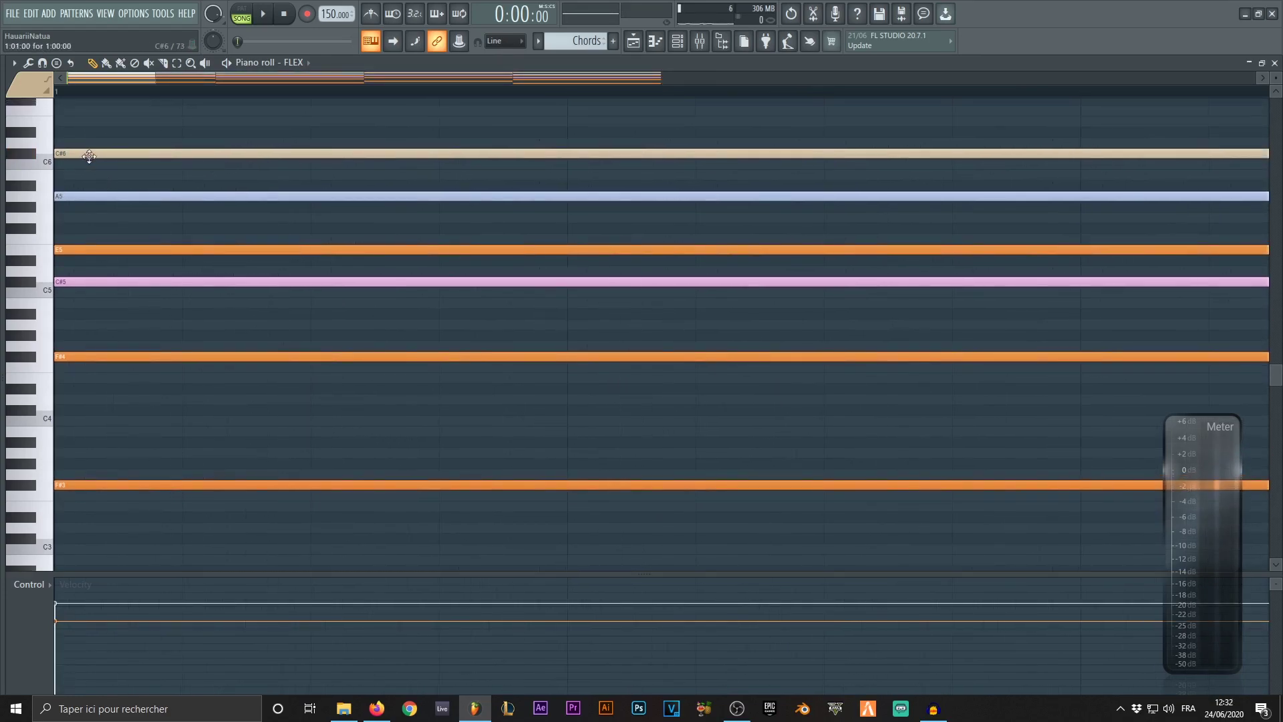
{"action": "left_click_drag", "start_coordinate": [89, 155], "coordinate": [105, 156]}
{"action": "left_click_drag", "start_coordinate": [69, 248], "coordinate": [79, 249]}
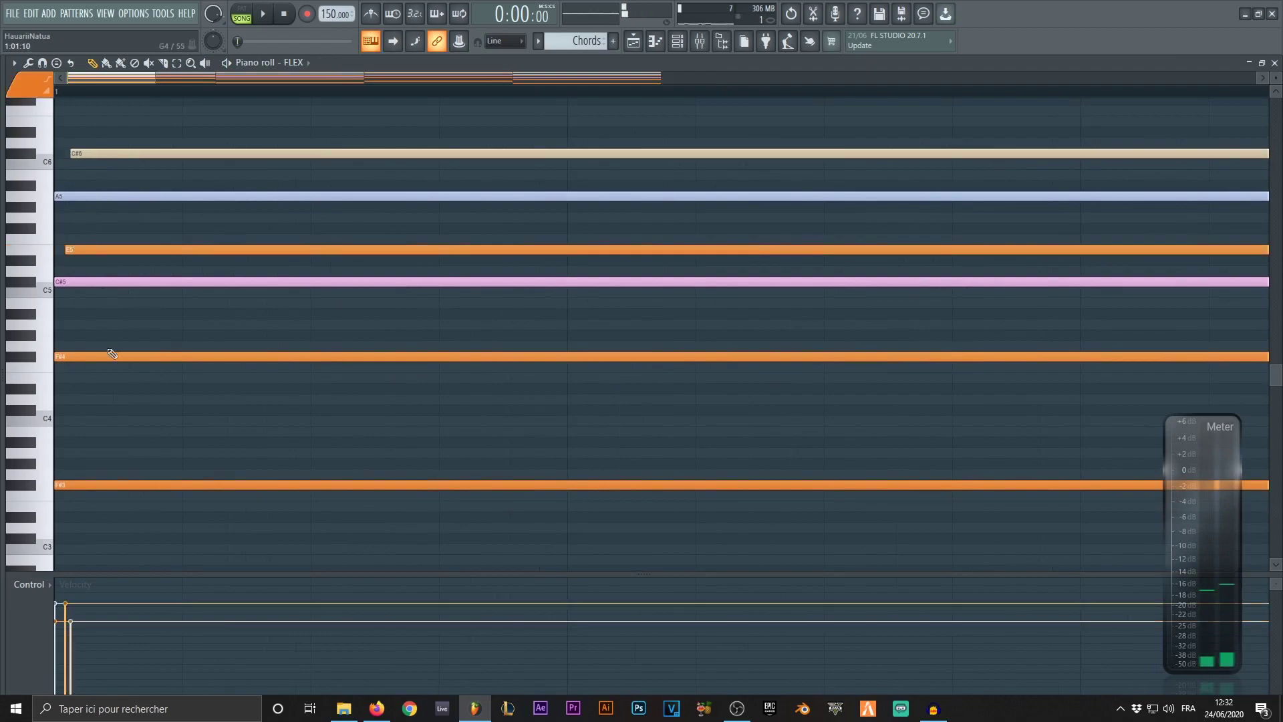
{"action": "left_click_drag", "start_coordinate": [84, 356], "coordinate": [95, 357]}
{"action": "left_click_drag", "start_coordinate": [99, 486], "coordinate": [105, 485]}
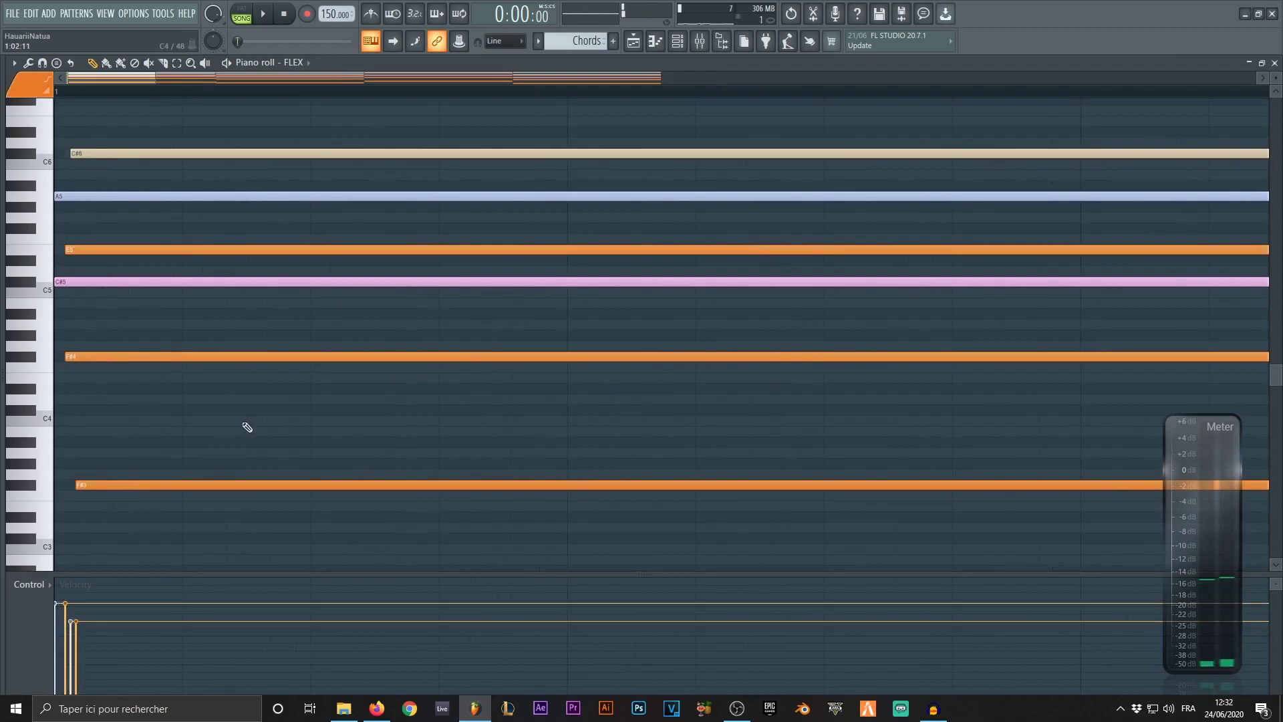
{"action": "key", "text": "space"}
{"action": "key", "text": "space"}
Undo the manual start offsets of the bar 1 chord notes
{"action": "key", "text": "ctrl+z"}
{"action": "key", "text": "ctrl+z"}
{"action": "key", "text": "ctrl+z"}
{"action": "key", "text": "ctrl+z"}
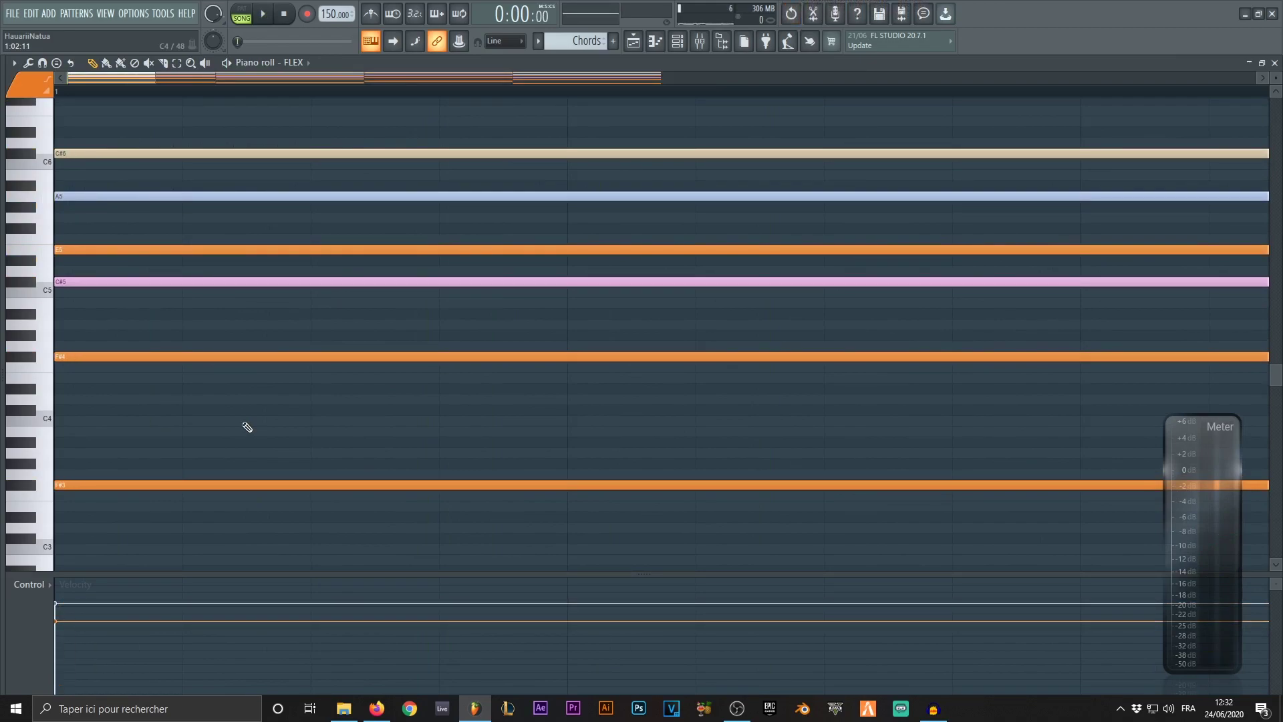
{"action": "key", "text": "ctrl+z"}
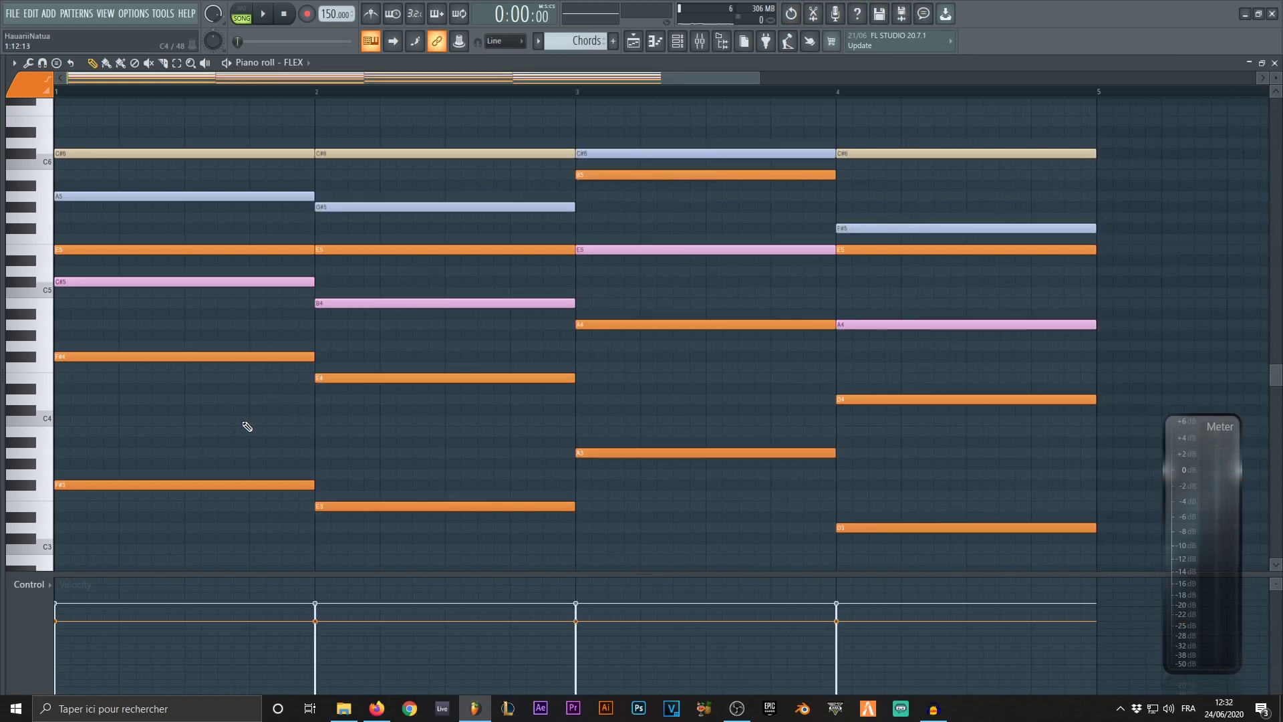
Open the strumizer on all four chords and adjust its start time strength
{"action": "scroll", "coordinate": [247, 425], "scroll_direction": "down", "scroll_amount": 1}
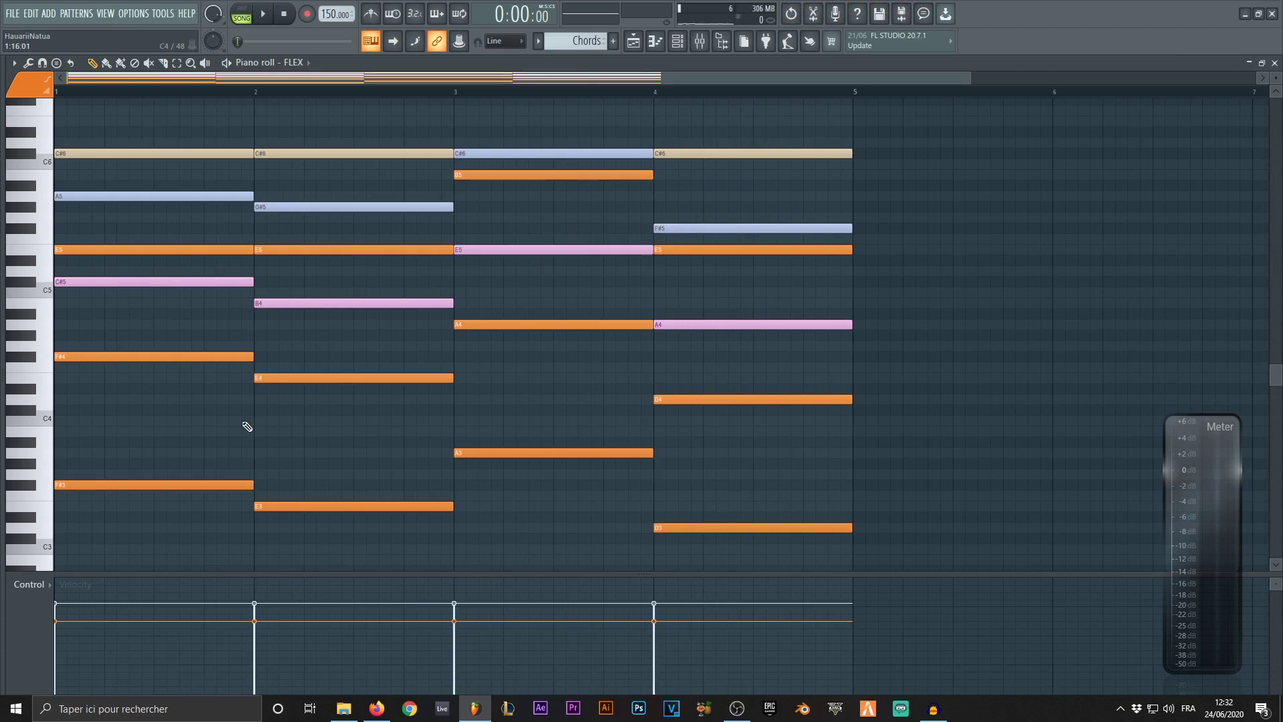
{"action": "key", "text": "alt+s"}
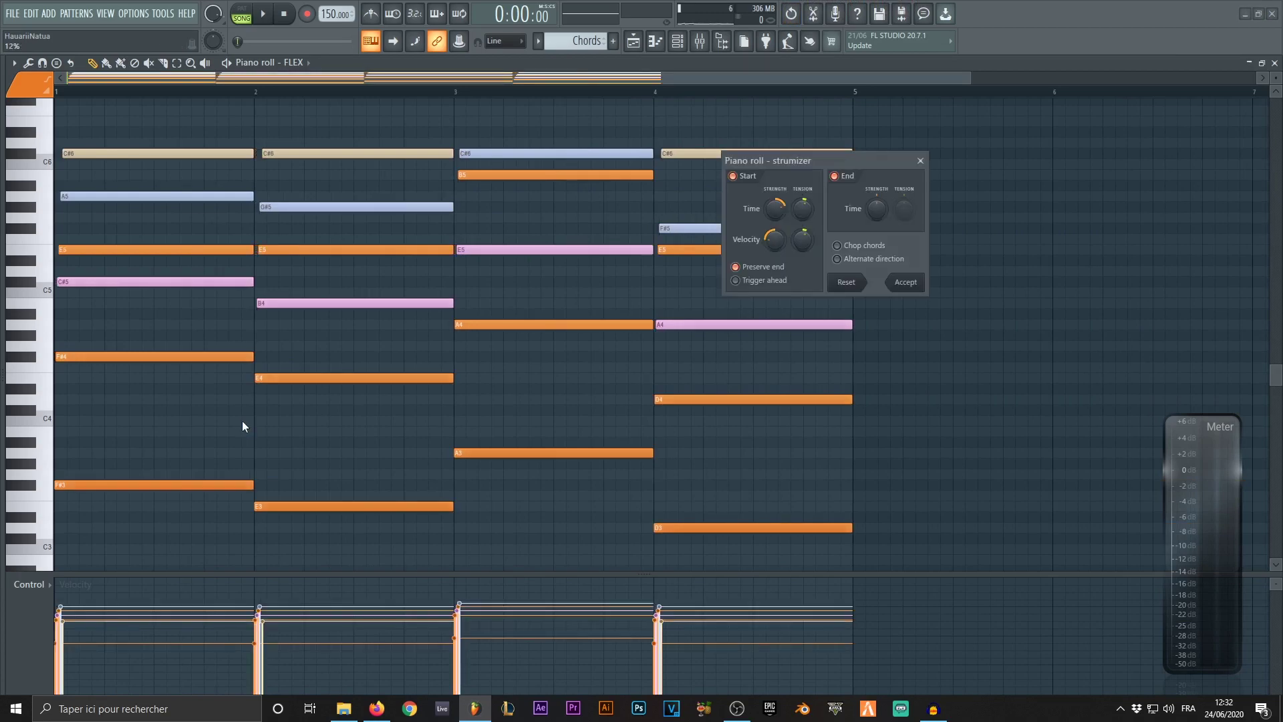
{"action": "left_click_drag", "start_coordinate": [827, 163], "coordinate": [676, 263]}
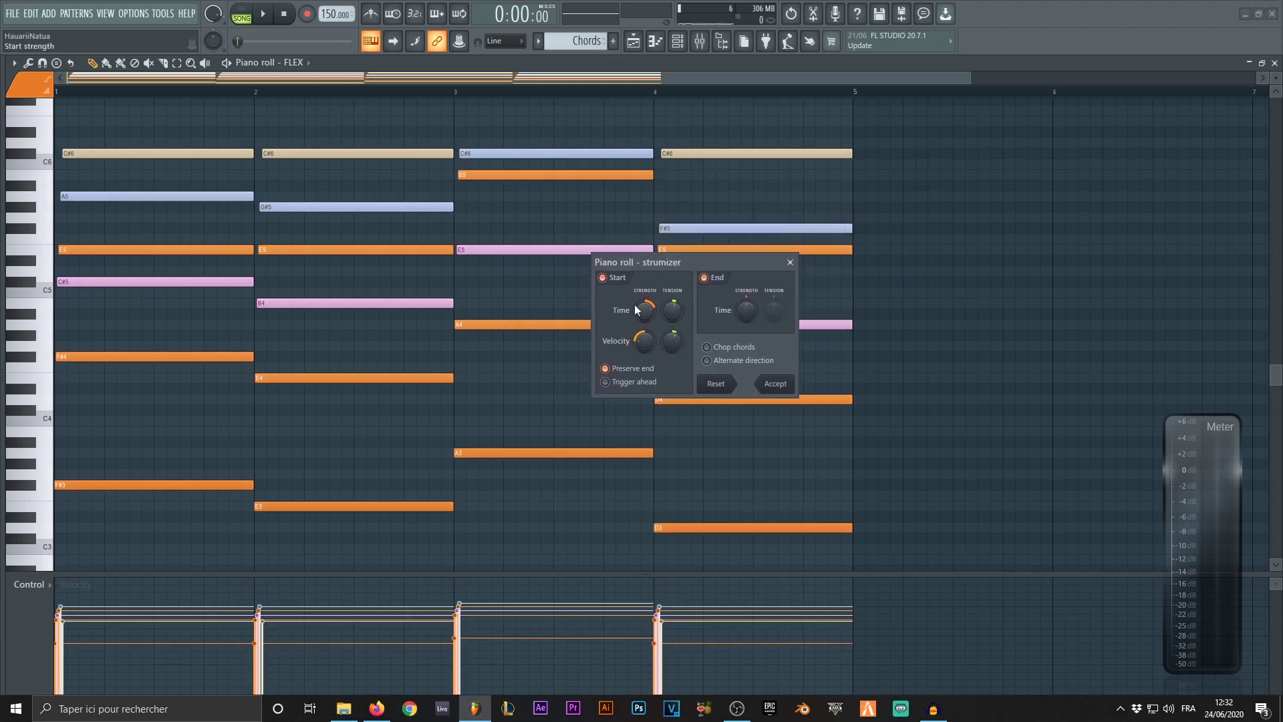
{"action": "left_click_drag", "start_coordinate": [644, 310], "coordinate": [647, 346]}
Audition the strummed chords repeatedly while fine-tuning the strumizer's start time and velocity strength
{"action": "key", "text": "space"}
{"action": "key", "text": "space"}
{"action": "key", "text": "space"}
{"action": "key", "text": "space"}
{"action": "key", "text": "space"}
{"action": "key", "text": "space"}
{"action": "key", "text": "space"}
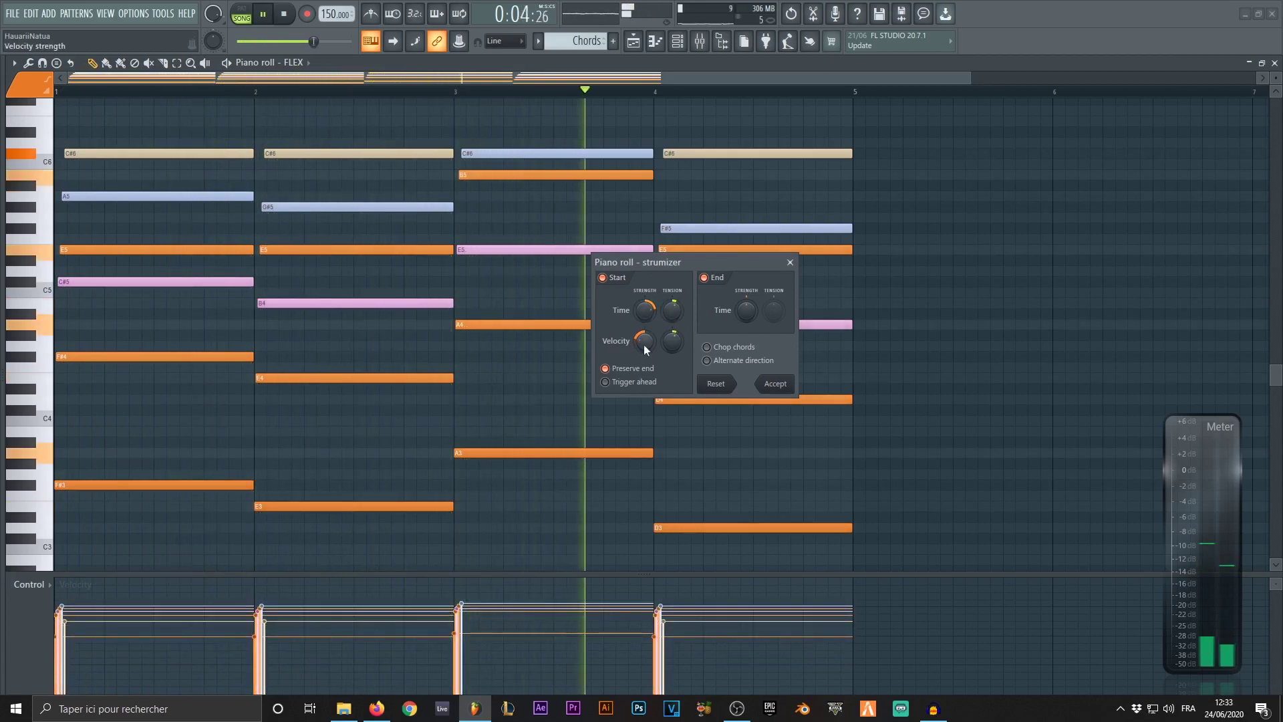
{"action": "key", "text": "space"}
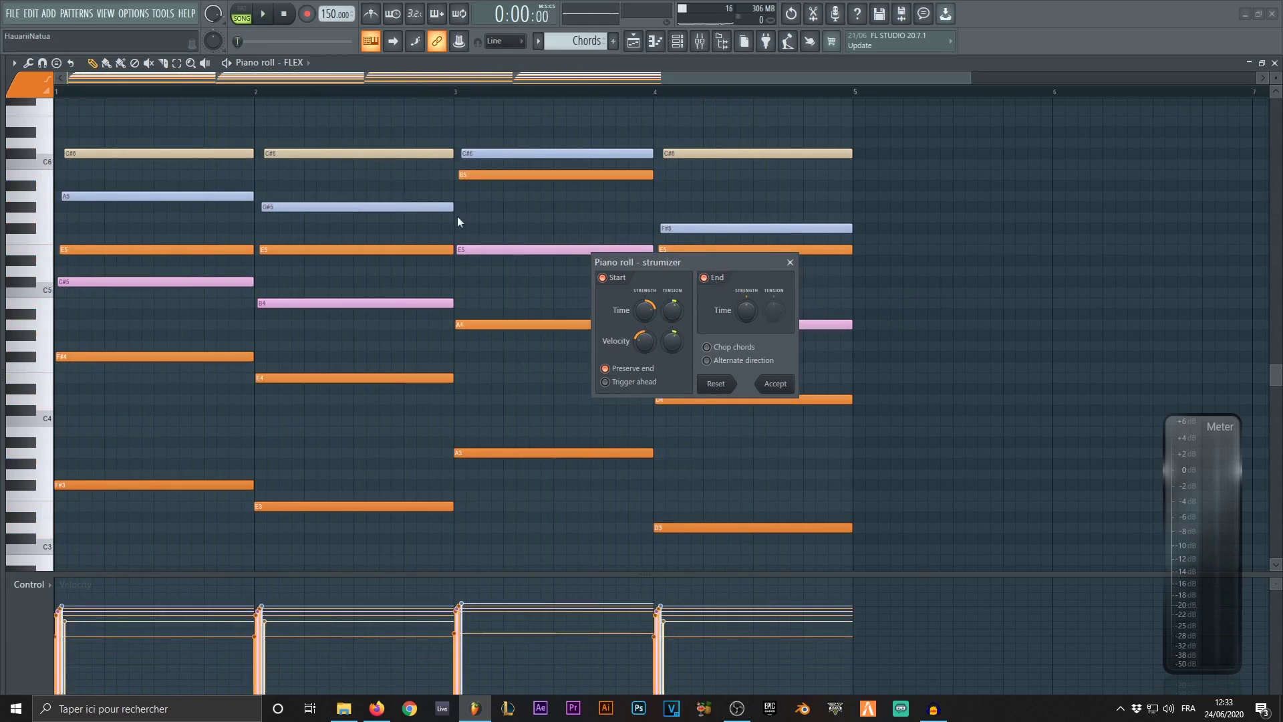
Accept the strum settings and play the strummed progression
{"action": "left_click", "coordinate": [775, 383]}
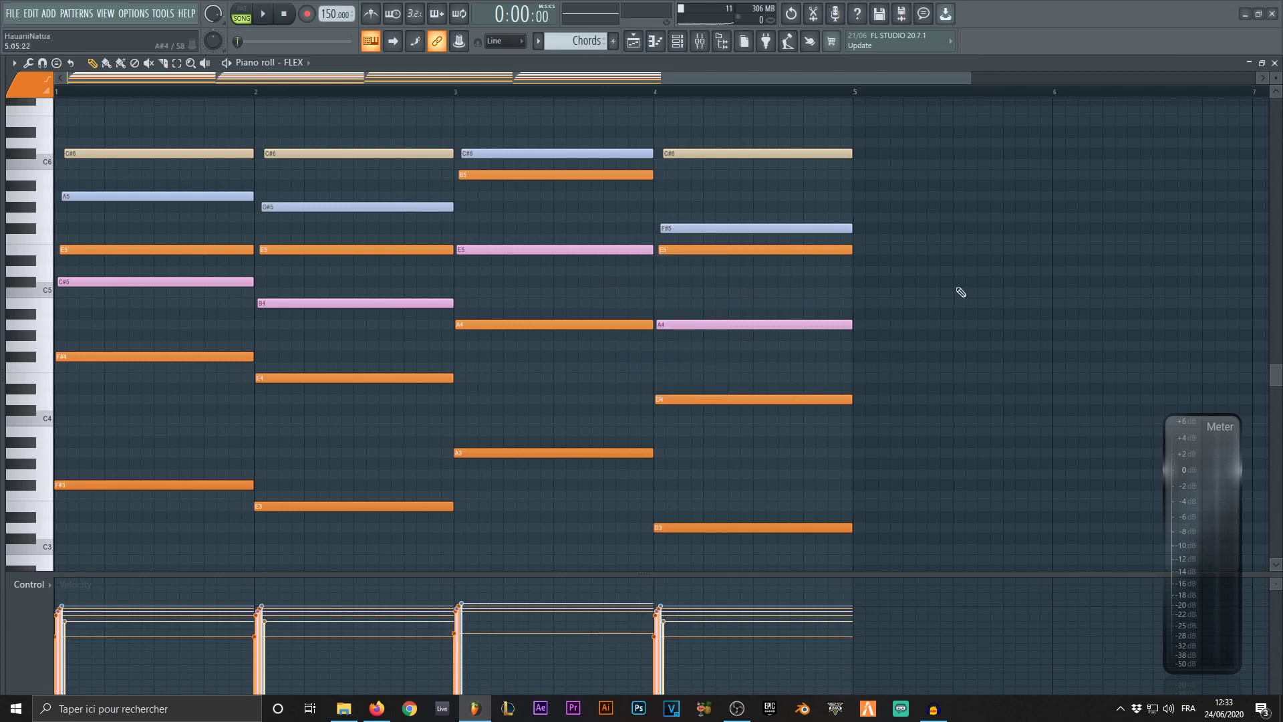
{"action": "key", "text": "space"}
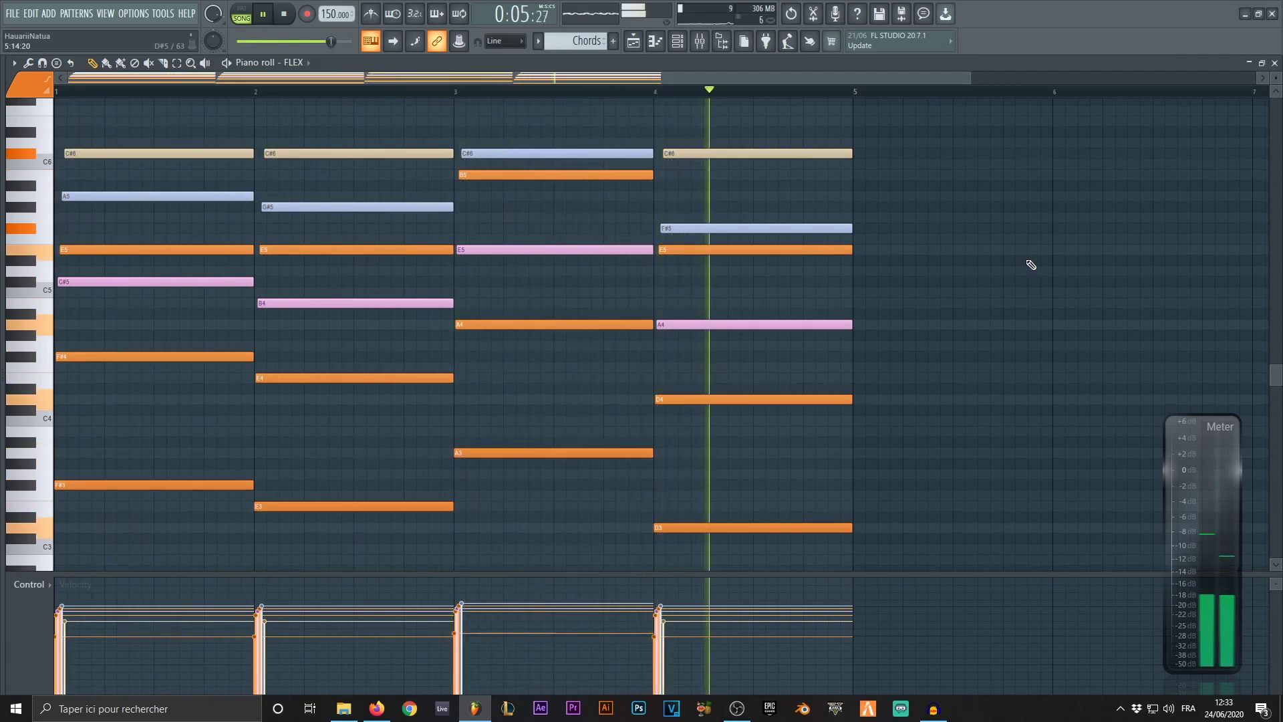
{"action": "key", "text": "space"}
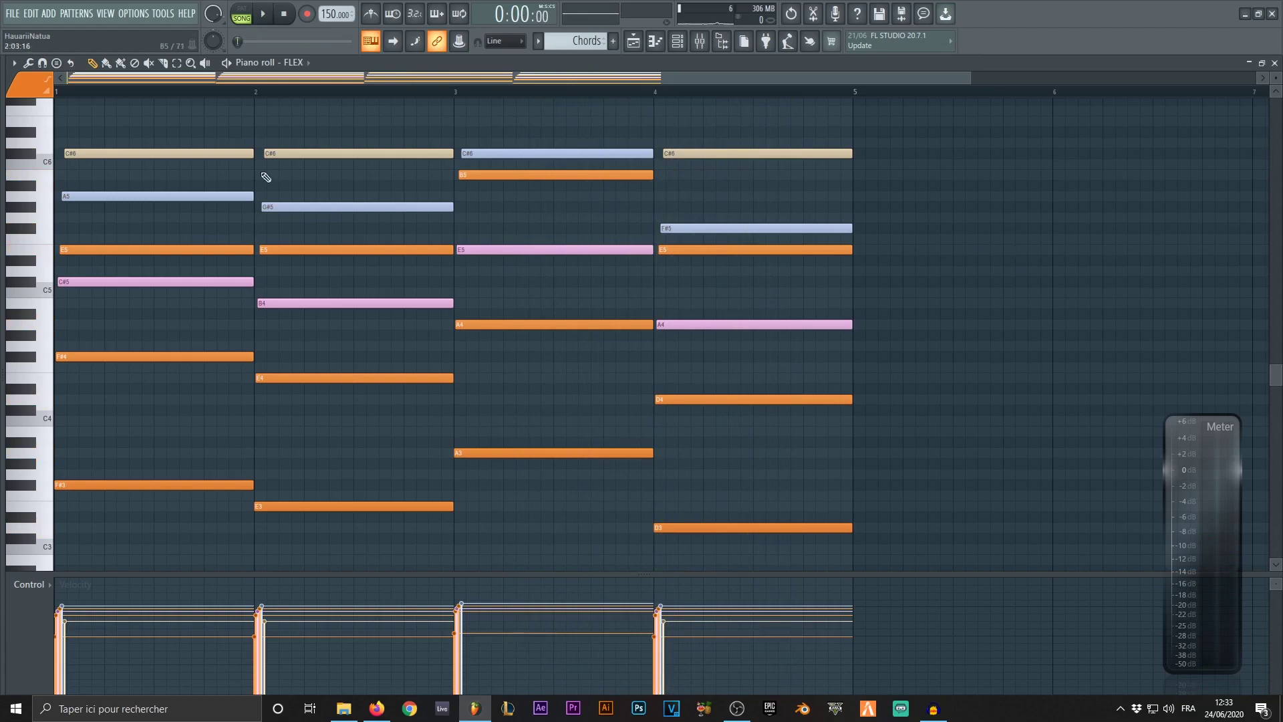
Select the chords in bars 1 and 3 and shorten their ends by one beat
{"action": "left_click_drag", "start_coordinate": [218, 139], "coordinate": [107, 572], "text": "ctrl"}
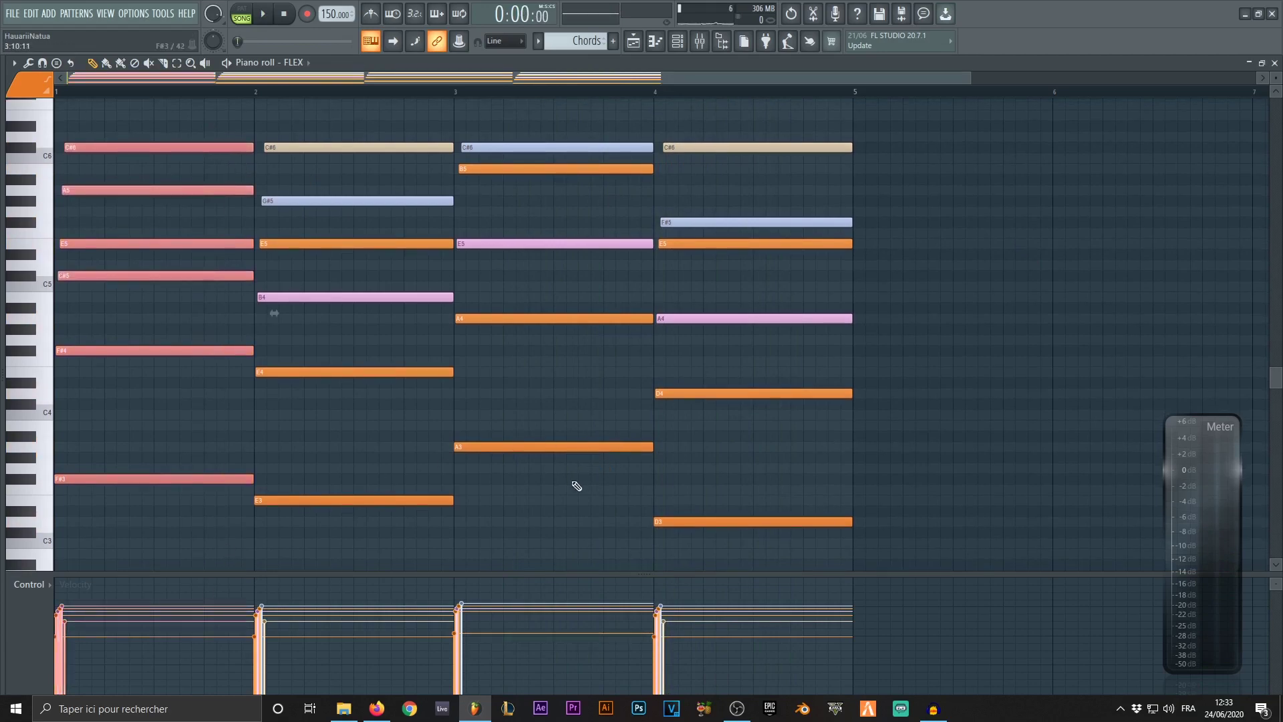
{"action": "left_click_drag", "start_coordinate": [577, 486], "coordinate": [580, 99]}
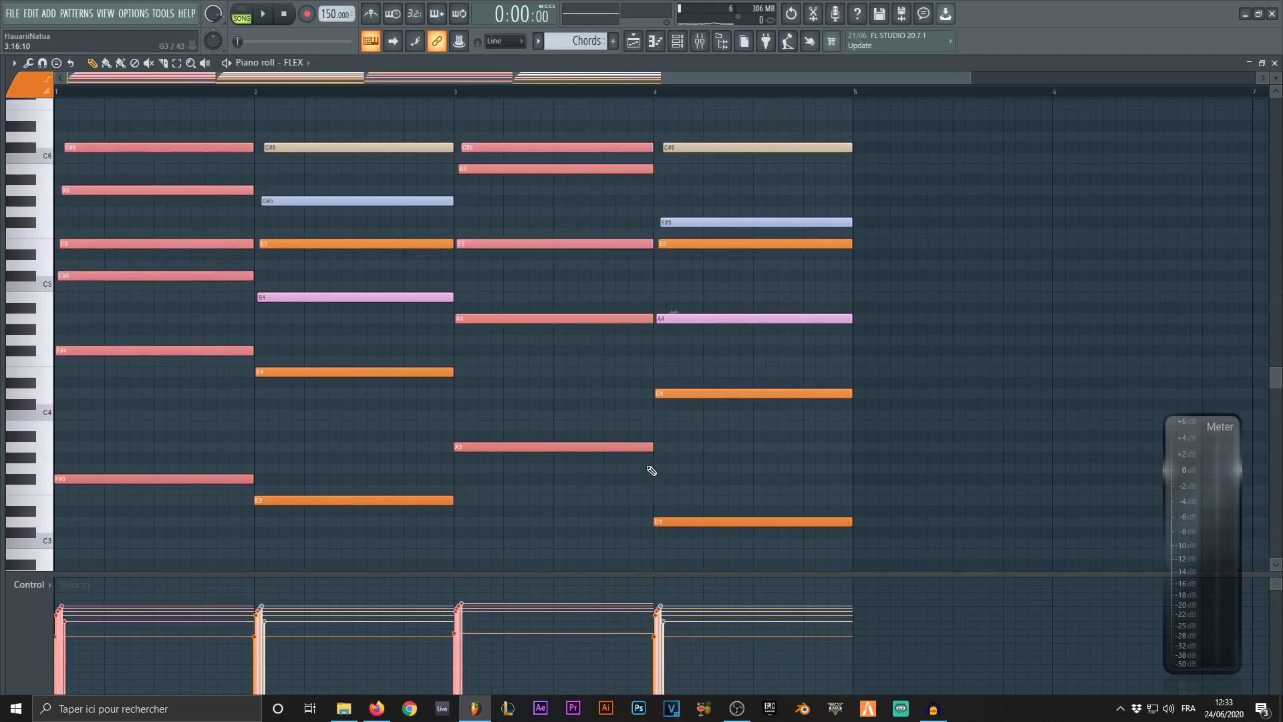
{"action": "left_click_drag", "start_coordinate": [657, 463], "coordinate": [603, 450]}
Select the chords in bars 2 and 4 and move them one beat earlier, against the shortened chords
{"action": "left_click_drag", "start_coordinate": [304, 132], "coordinate": [306, 517]}
{"action": "left_click_drag", "start_coordinate": [716, 534], "coordinate": [711, 137], "text": "ctrl+shift"}
{"action": "left_click_drag", "start_coordinate": [692, 147], "coordinate": [642, 147]}
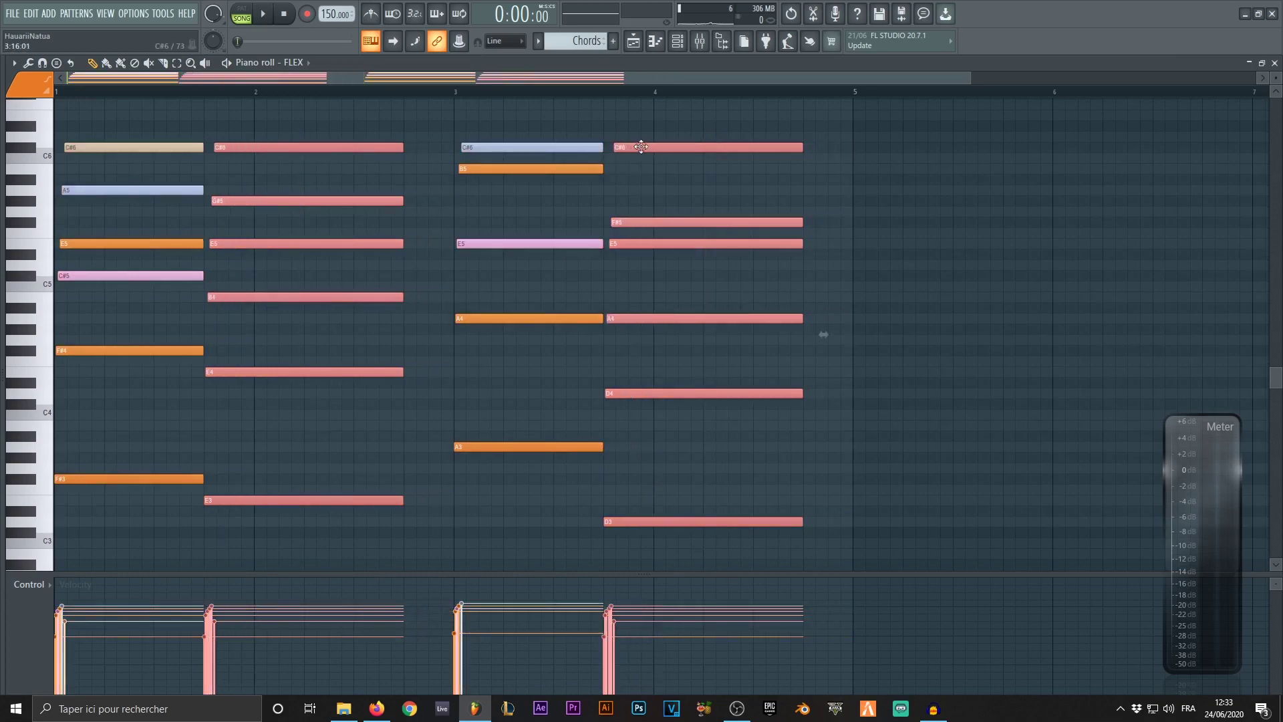
Extend the selected chords in bars 2 and 4 by one beat to close the gaps, and play the progression
{"action": "left_click_drag", "start_coordinate": [810, 147], "coordinate": [859, 148]}
{"action": "key", "text": "ctrl+d"}
{"action": "key", "text": "space"}
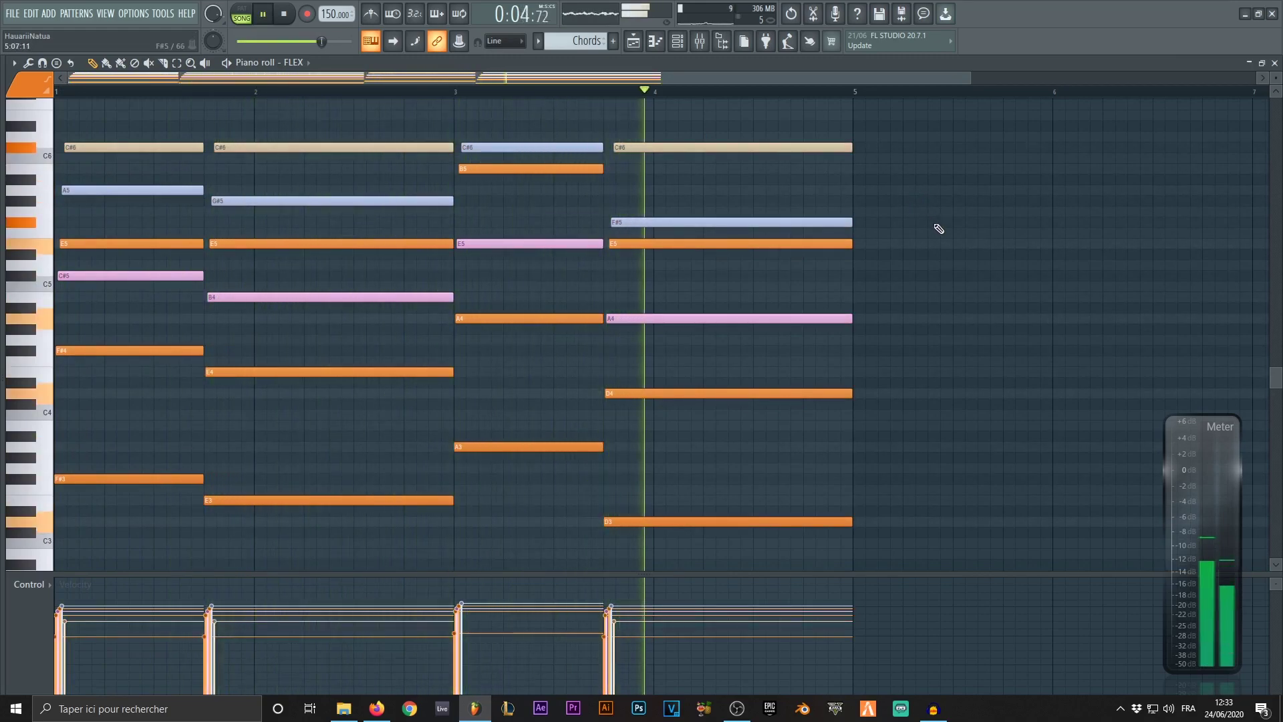
{"action": "key", "text": "space"}
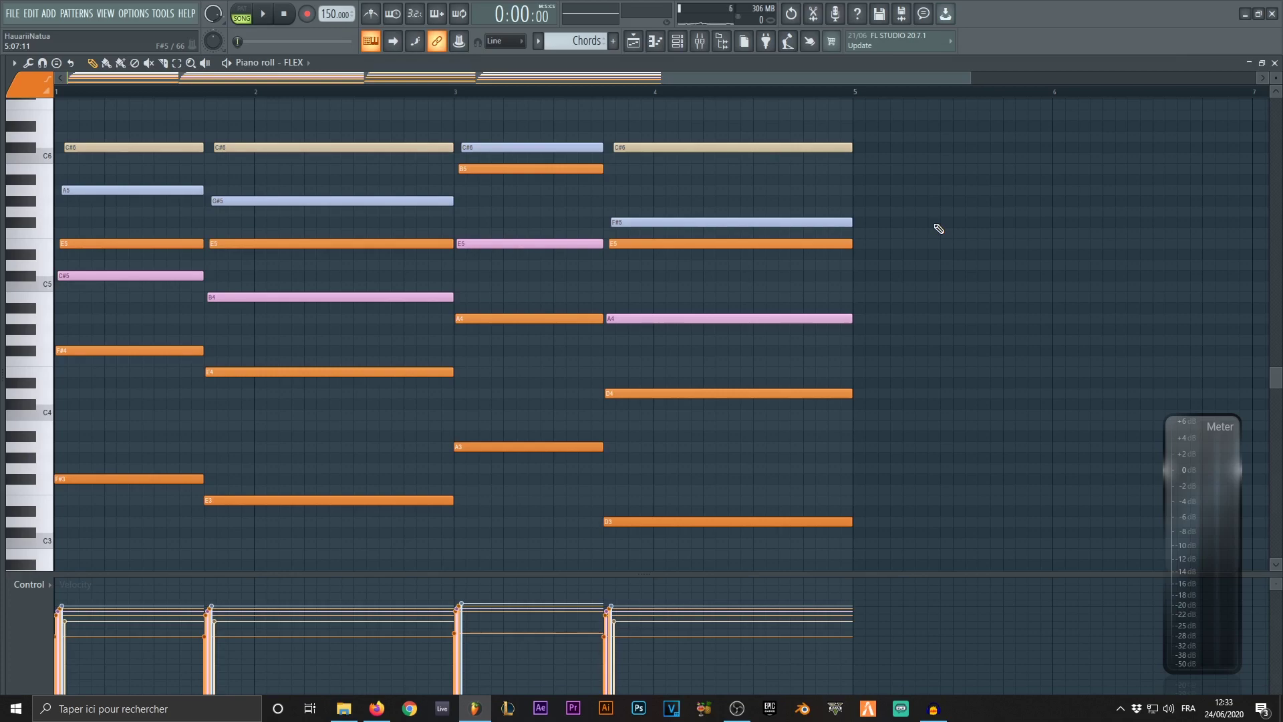
Try quick-chopping all the chord notes into very short repeated notes and listen to the result
{"action": "key", "text": "ctrl+u"}
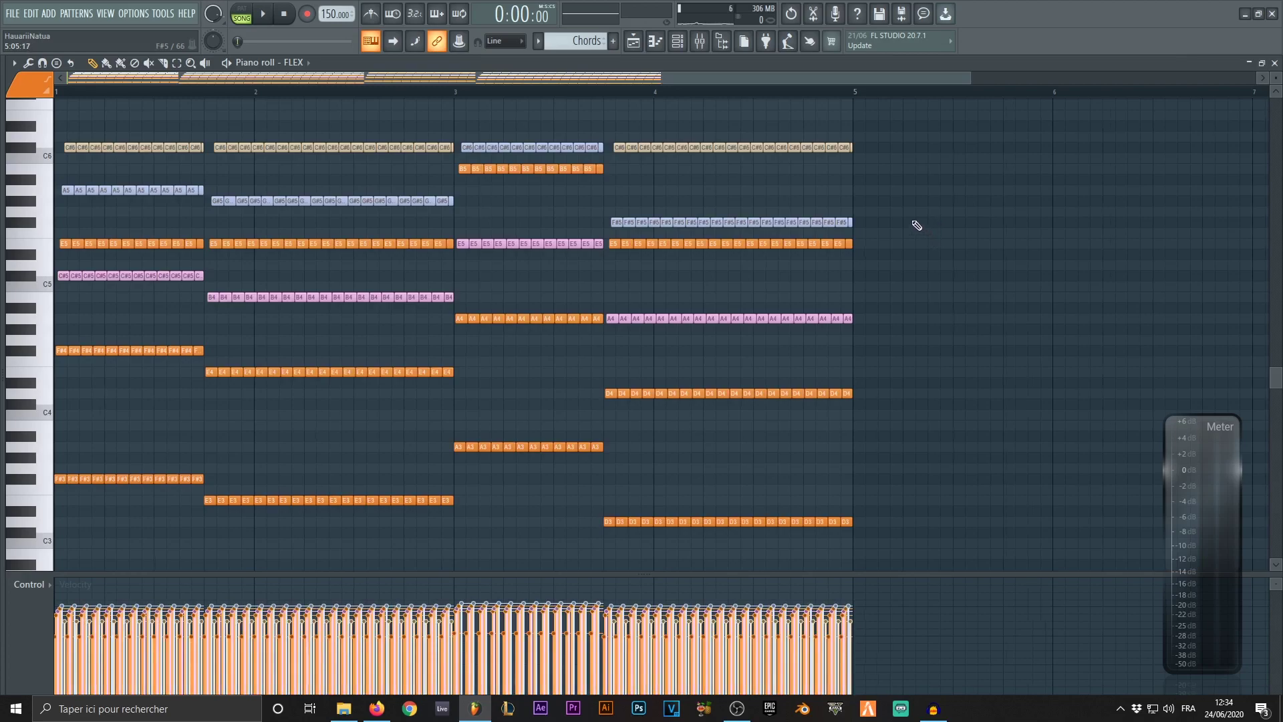
{"action": "scroll", "coordinate": [917, 225], "scroll_direction": "up", "scroll_amount": 2}
{"action": "left_click_drag", "start_coordinate": [1048, 216], "coordinate": [382, 170]}
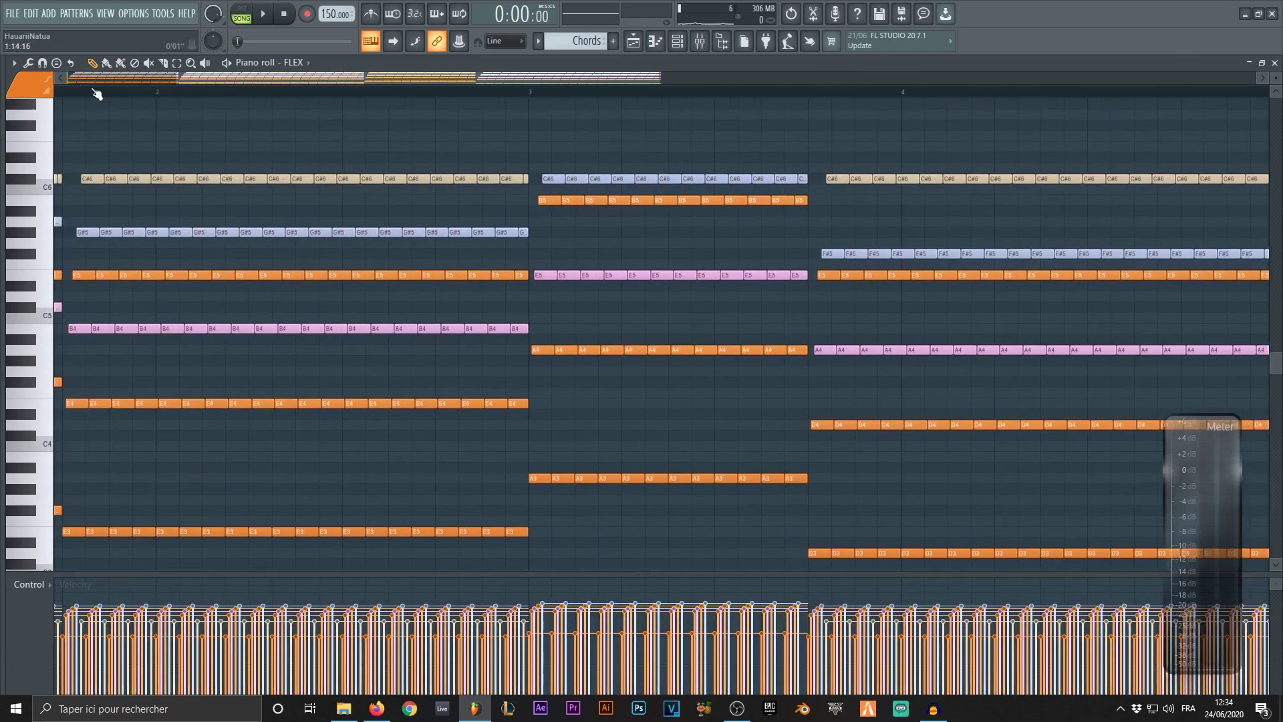
{"action": "left_click", "coordinate": [43, 63]}
{"action": "left_click", "coordinate": [178, 92]}
{"action": "scroll", "coordinate": [223, 159], "scroll_direction": "down", "scroll_amount": 3}
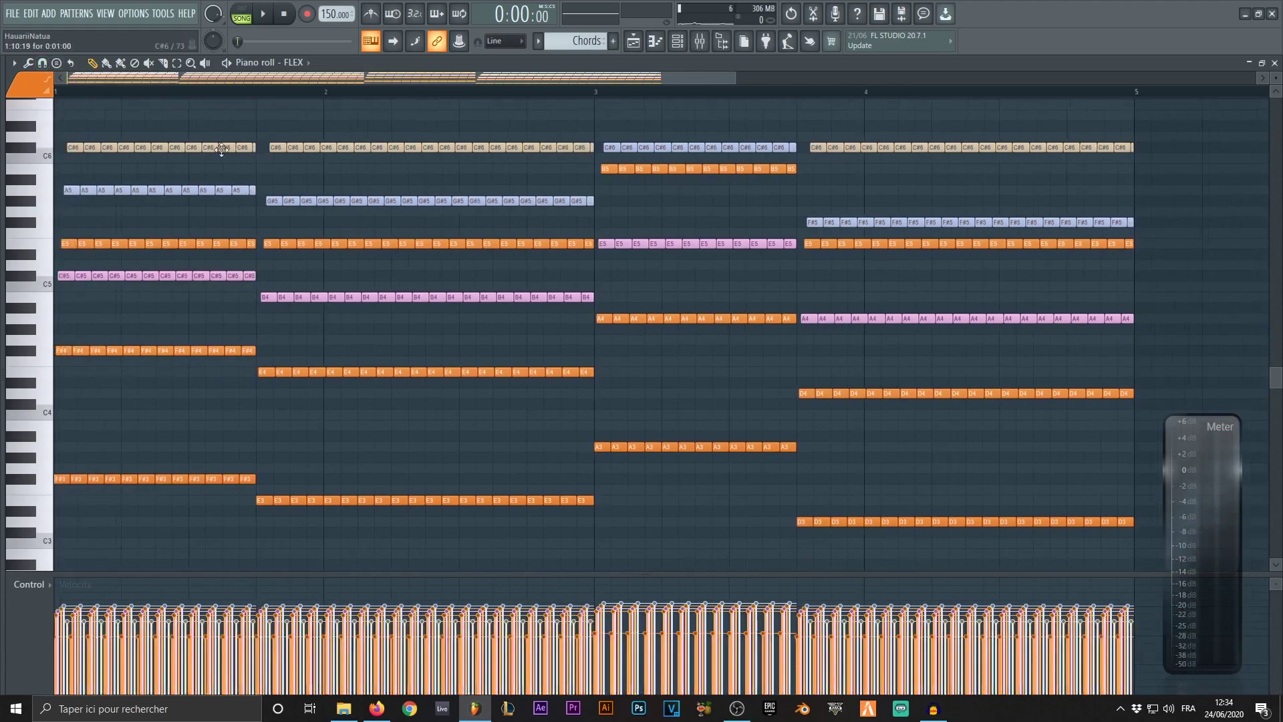
{"action": "key", "text": "space"}
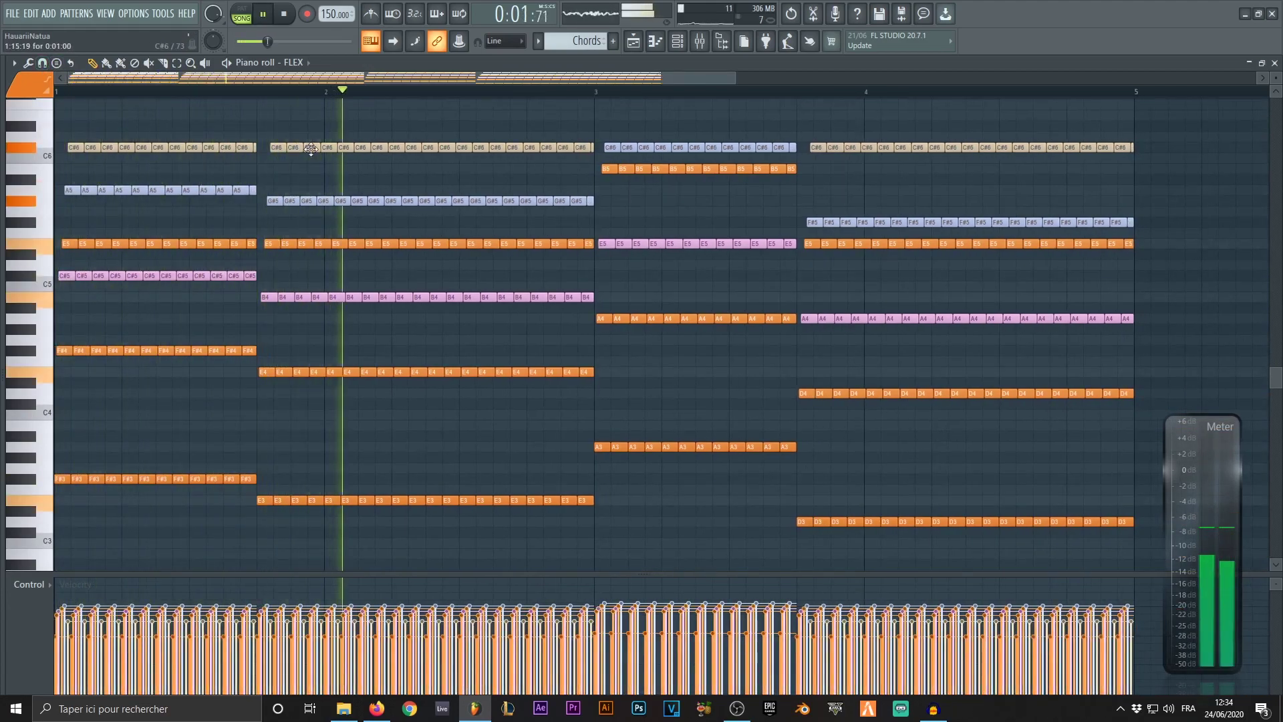
{"action": "key", "text": "space"}
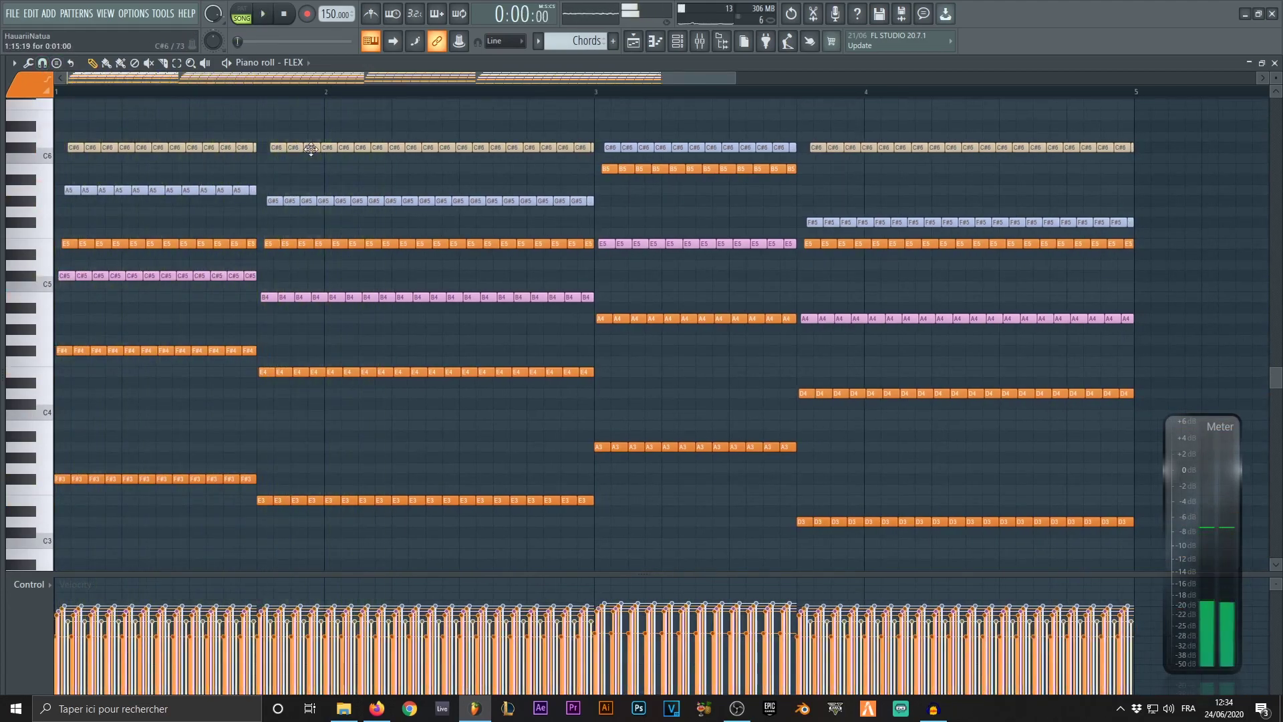
Undo the fine chop, quick-chop all the chords again with the snap at Beat, and play the progression
{"action": "left_click", "coordinate": [49, 64]}
{"action": "key", "text": "ctrl+z"}
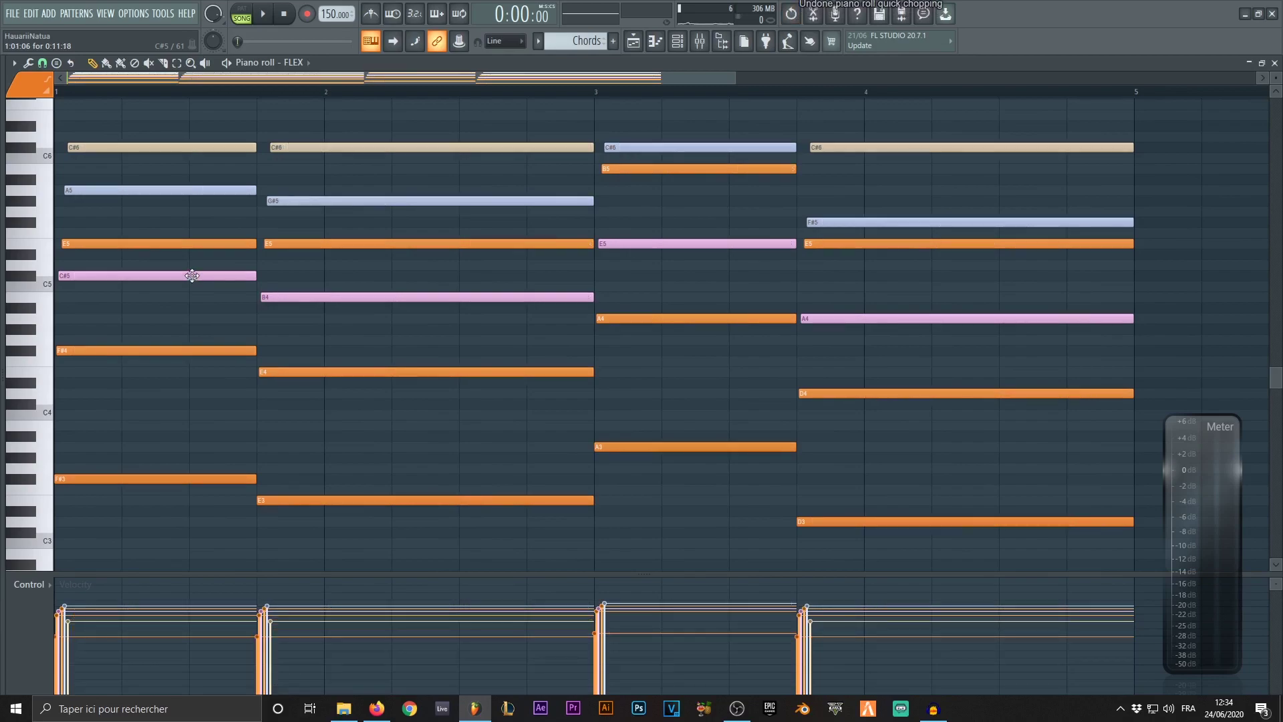
{"action": "key", "text": "ctrl+u"}
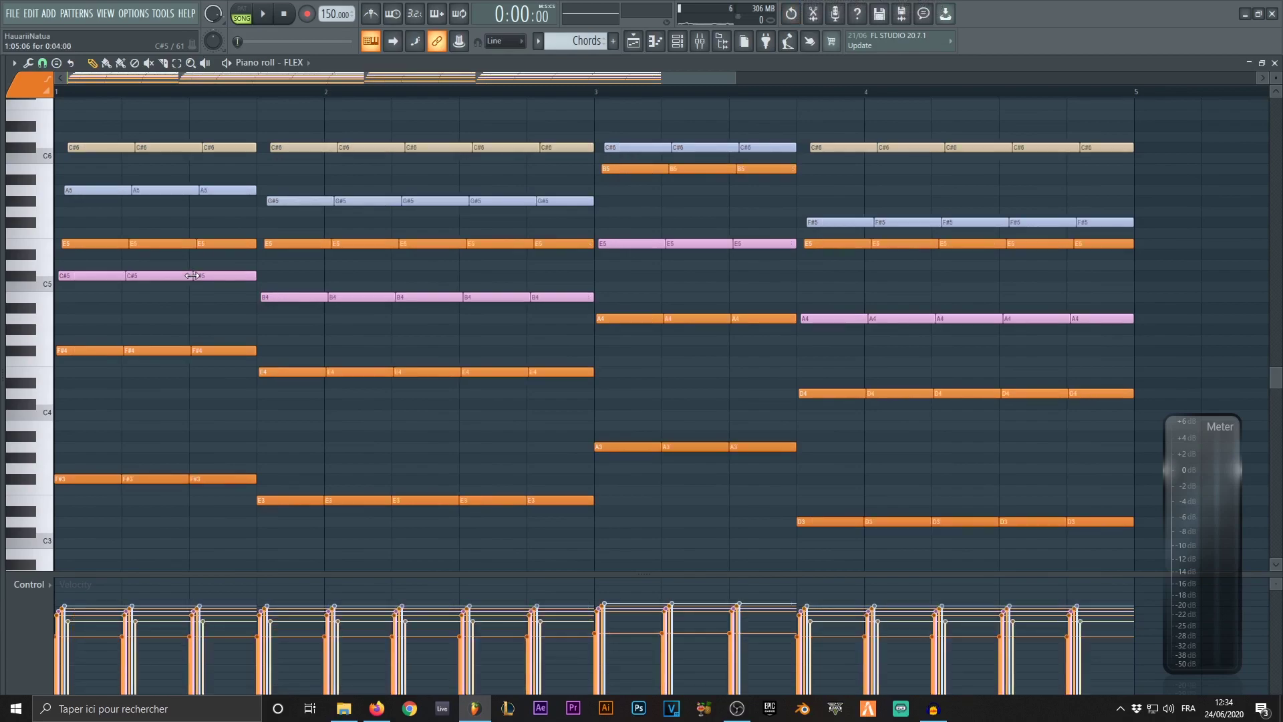
{"action": "key", "text": "space"}
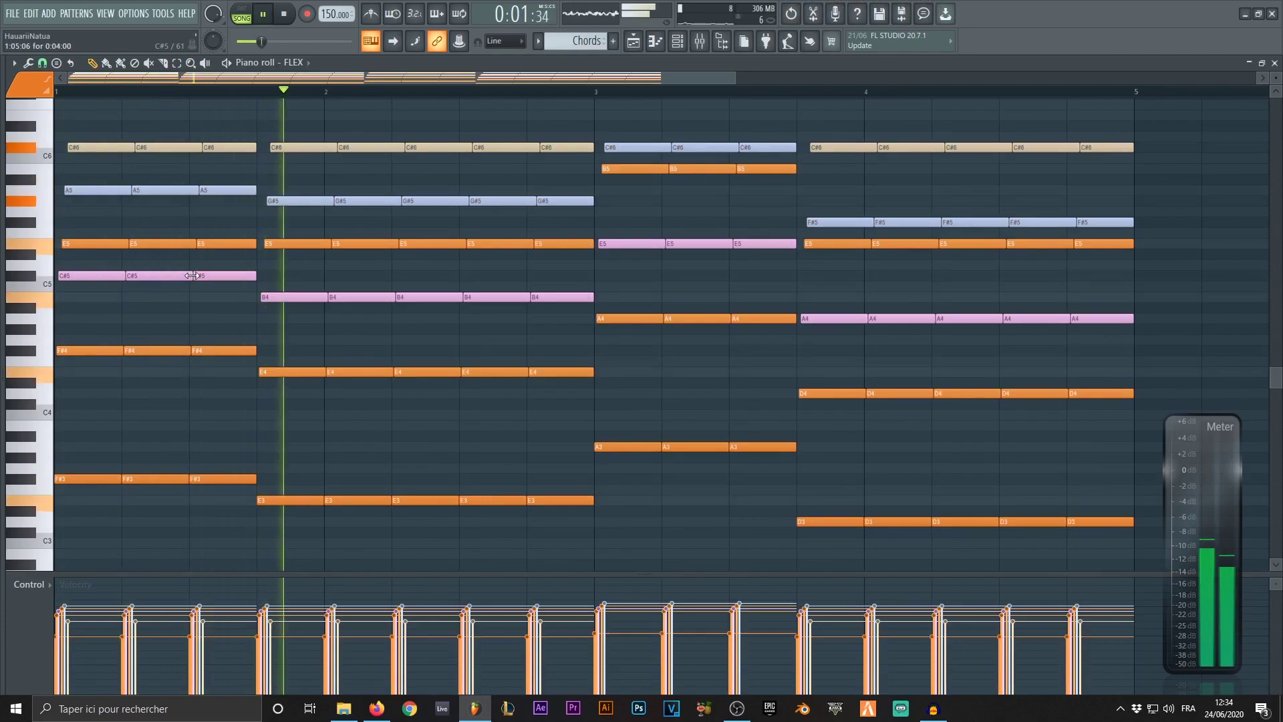
{"action": "scroll", "coordinate": [192, 275], "scroll_direction": "down", "scroll_amount": 3}
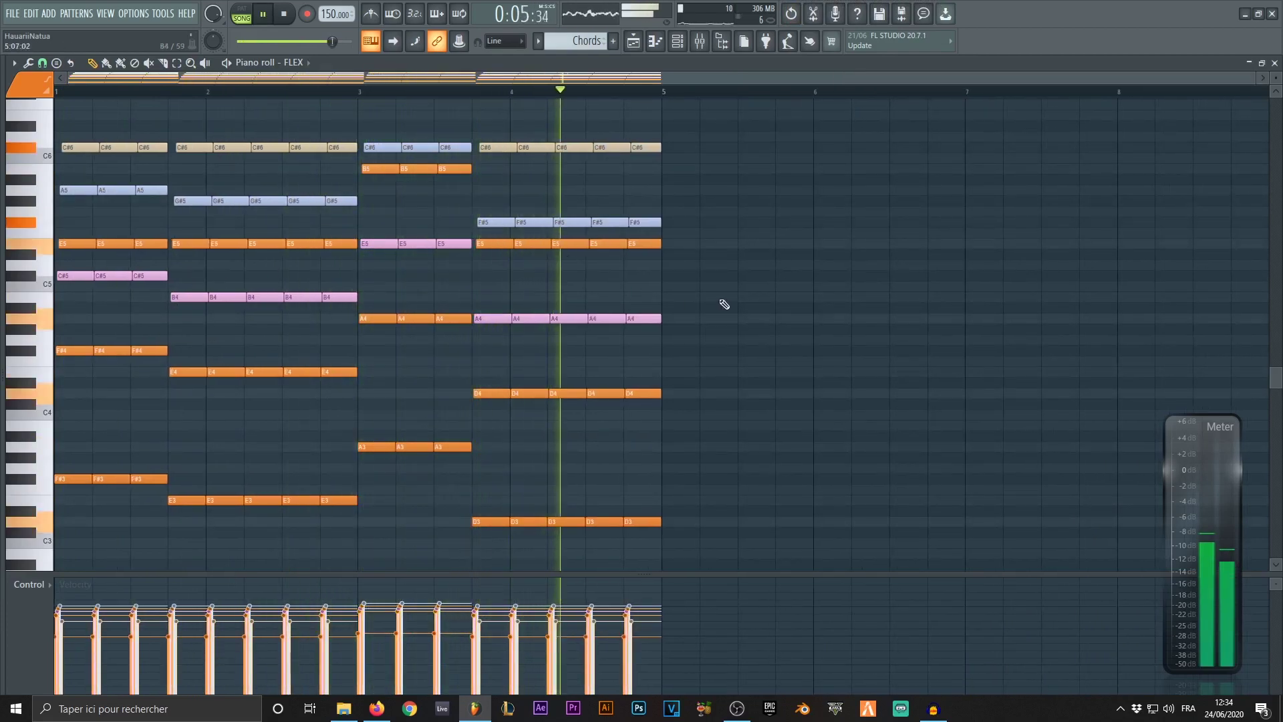
{"action": "key", "text": "space"}
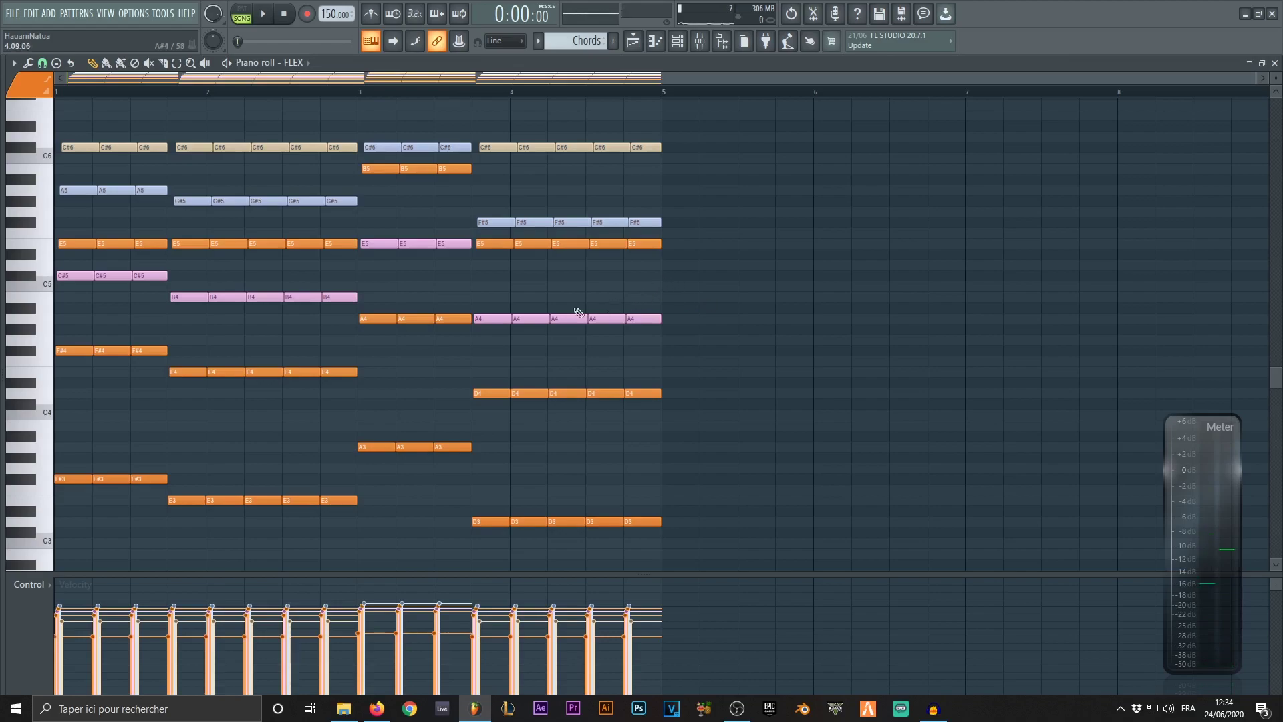
Chop only the last chord's E5 and A4 notes at a 1/3 beat snap and play from that chord
{"action": "left_click_drag", "start_coordinate": [487, 241], "coordinate": [721, 321]}
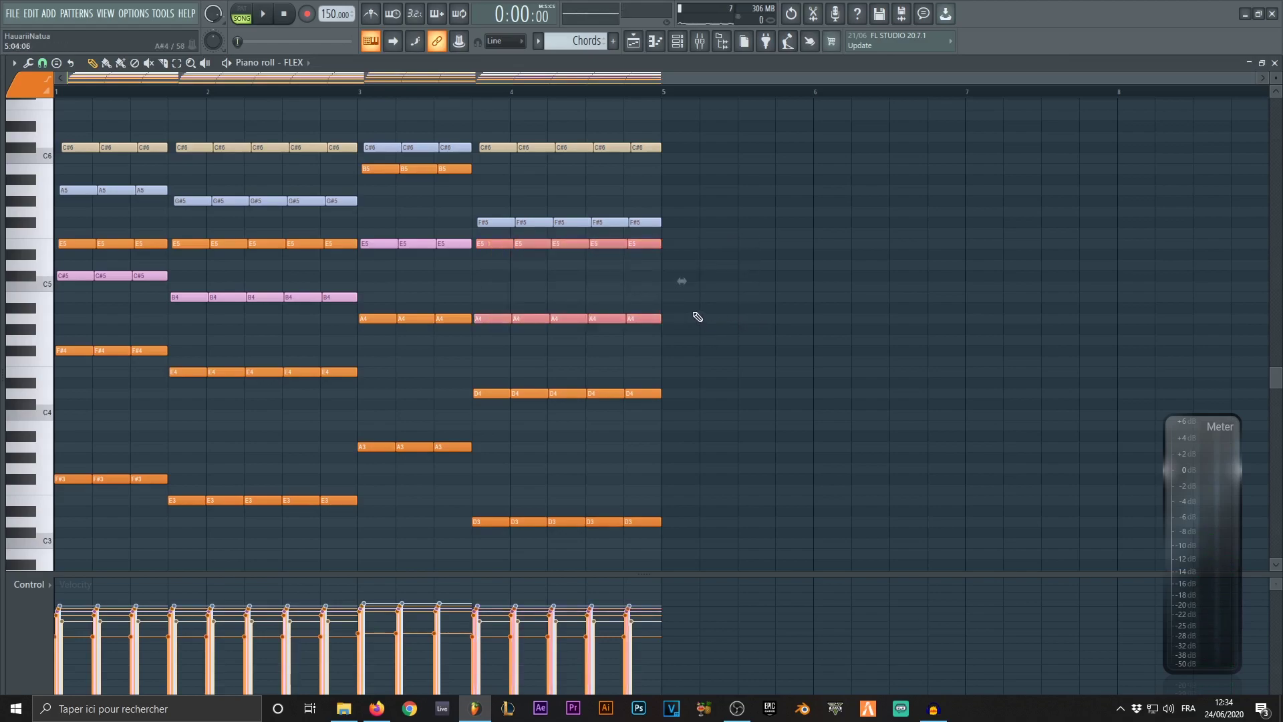
{"action": "left_click", "coordinate": [42, 62]}
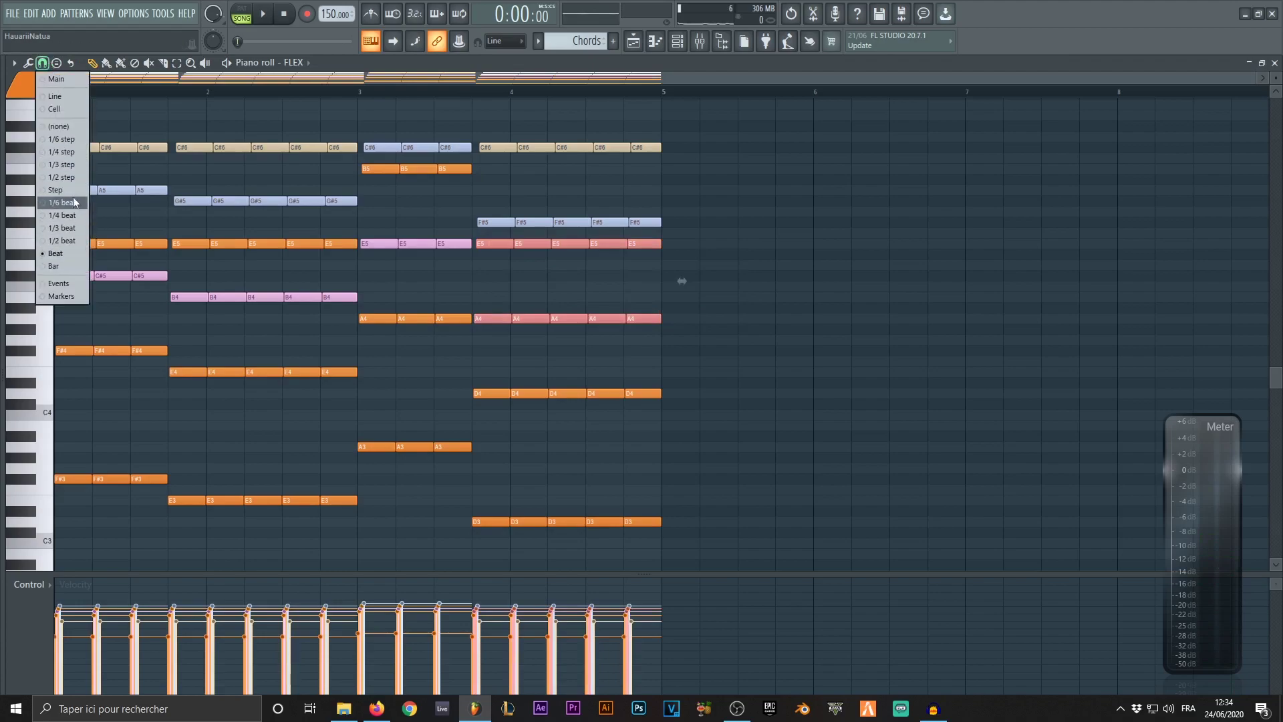
{"action": "left_click", "coordinate": [64, 228]}
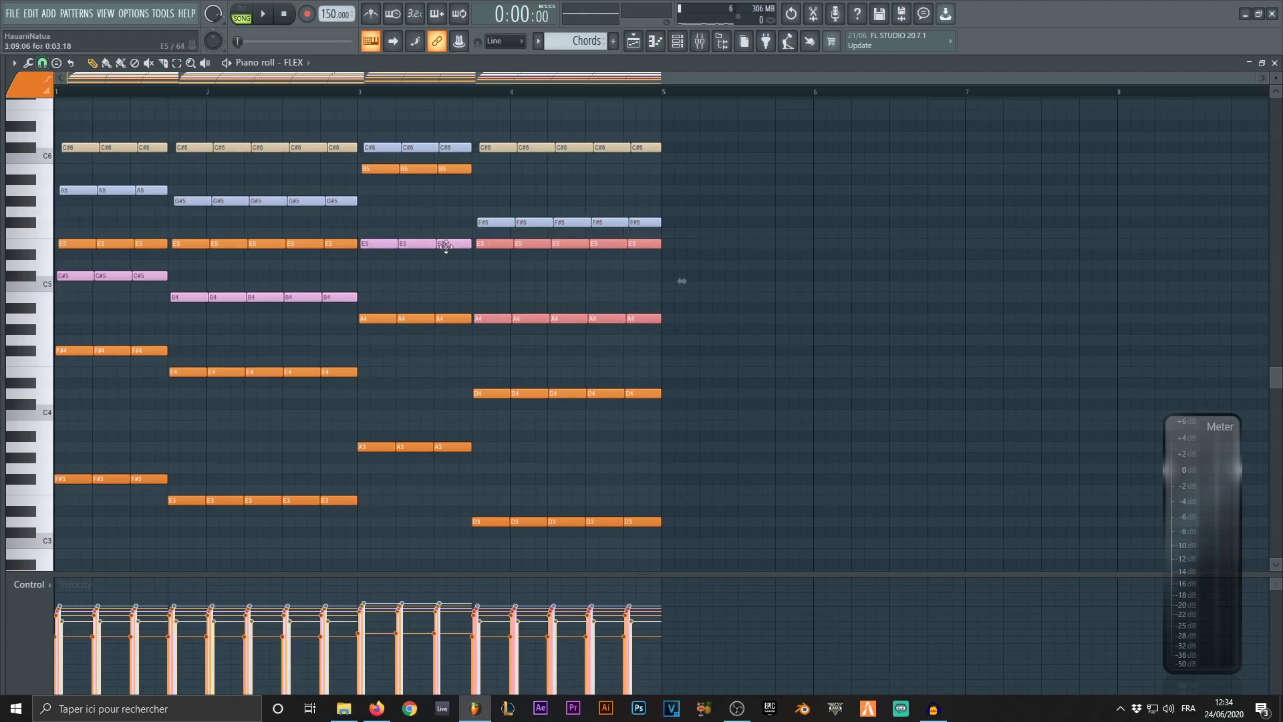
{"action": "key", "text": "ctrl+u"}
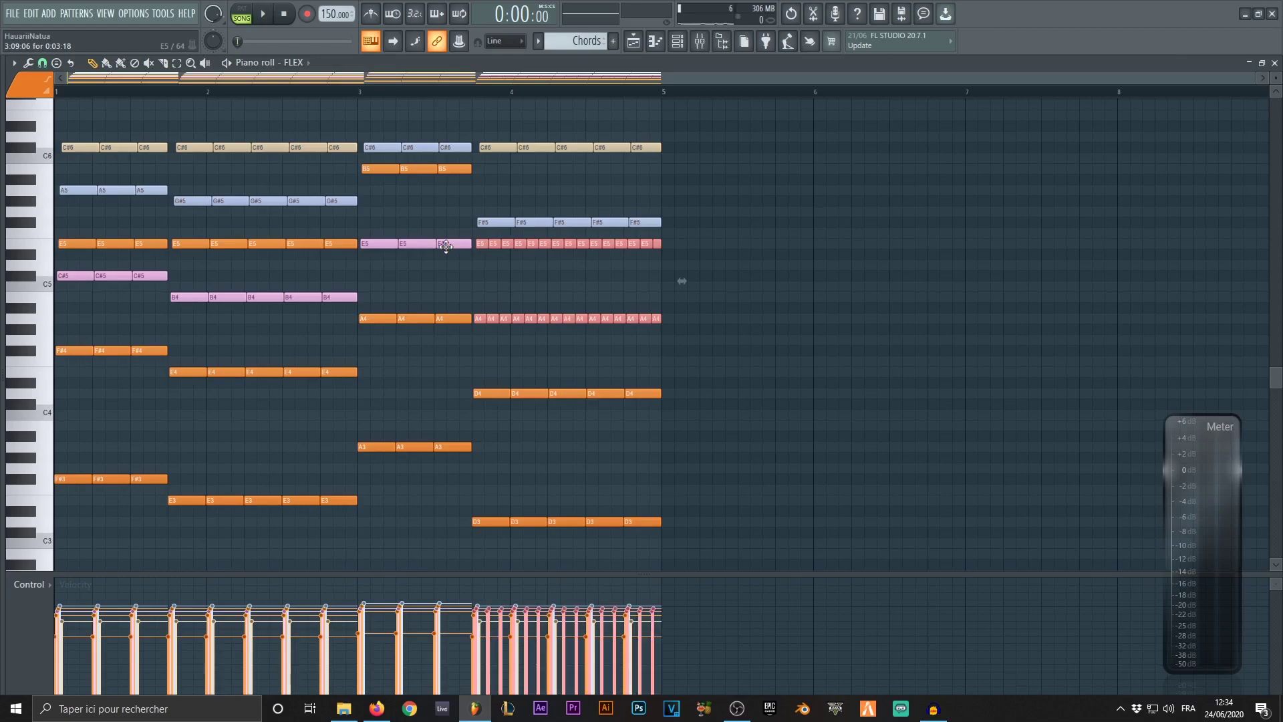
{"action": "left_click", "coordinate": [473, 91]}
{"action": "key", "text": "space"}
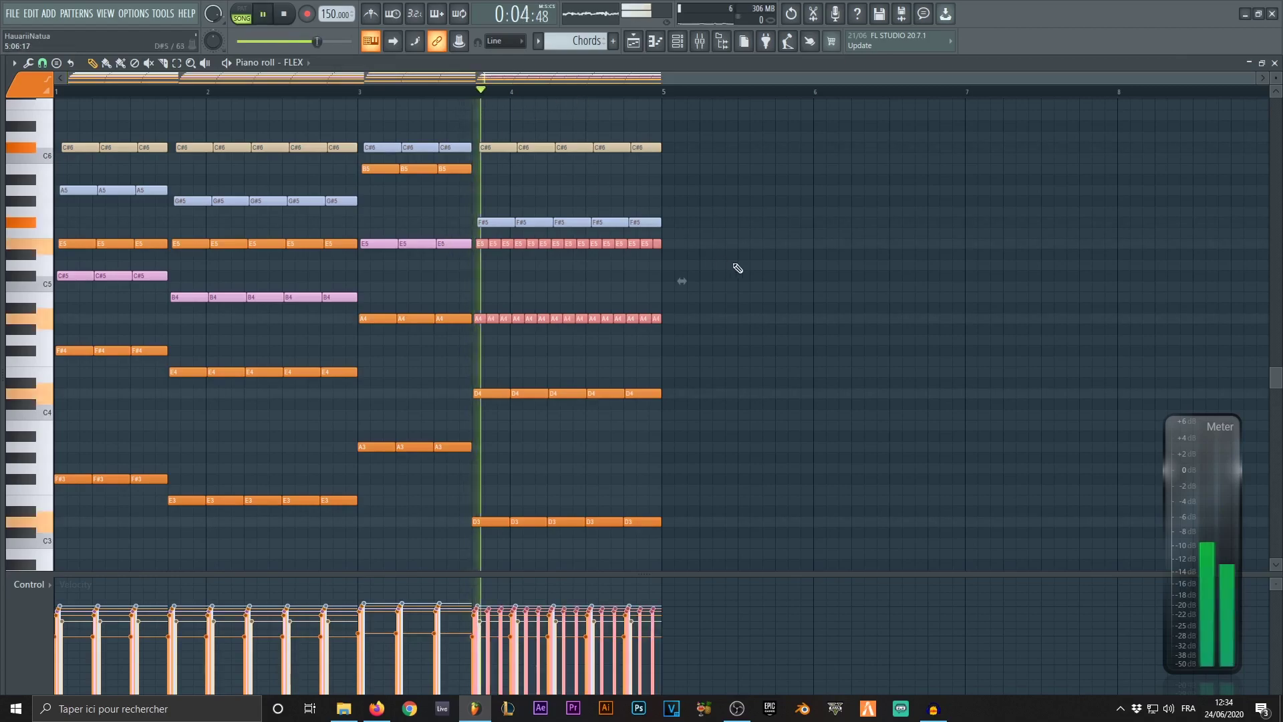
{"action": "key", "text": "space"}
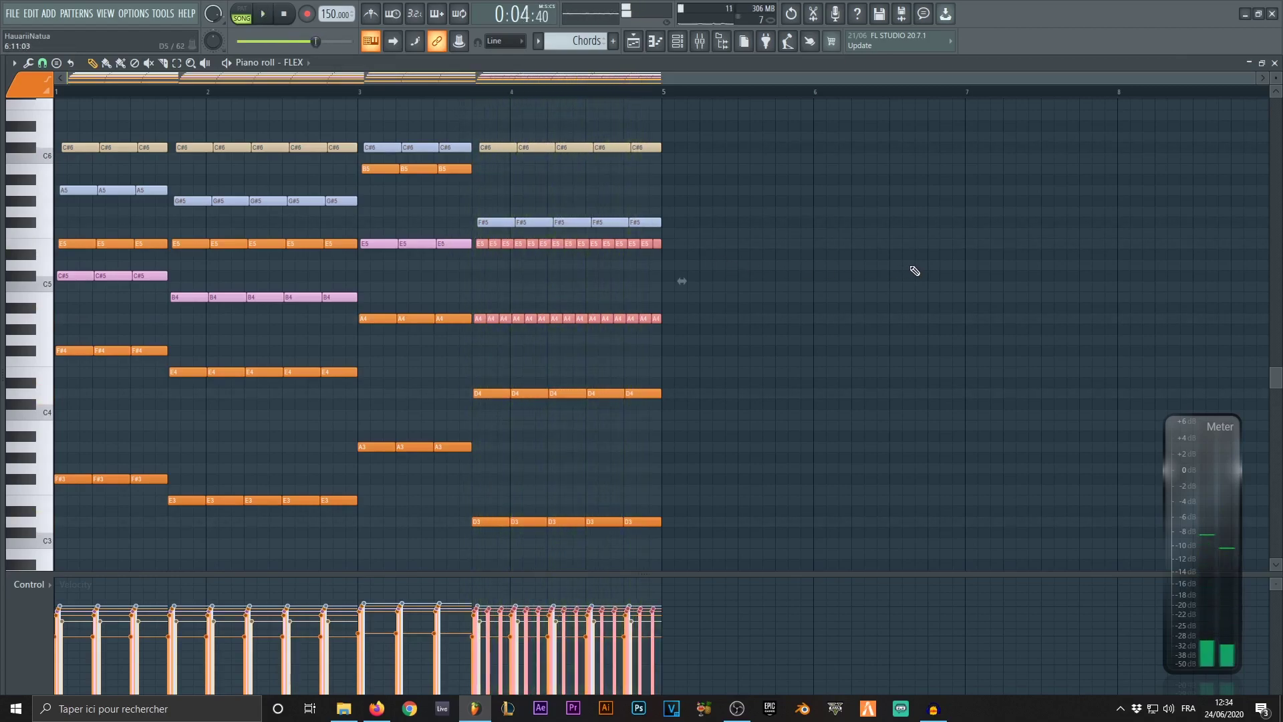